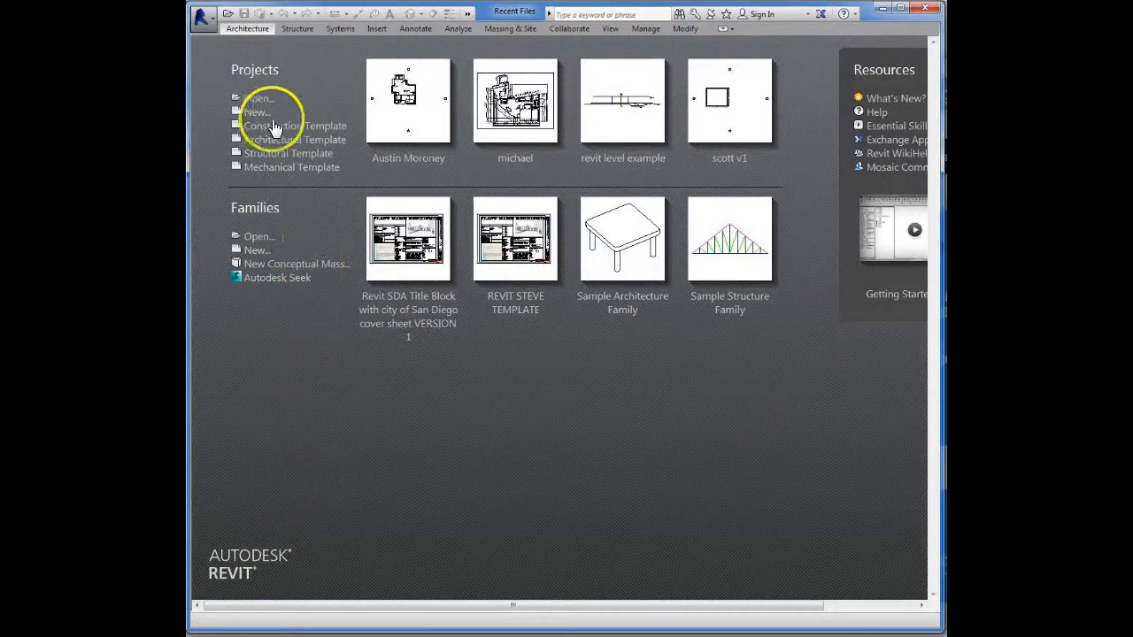
- Create a new project based on the Architectural Template
left_click(255, 112)
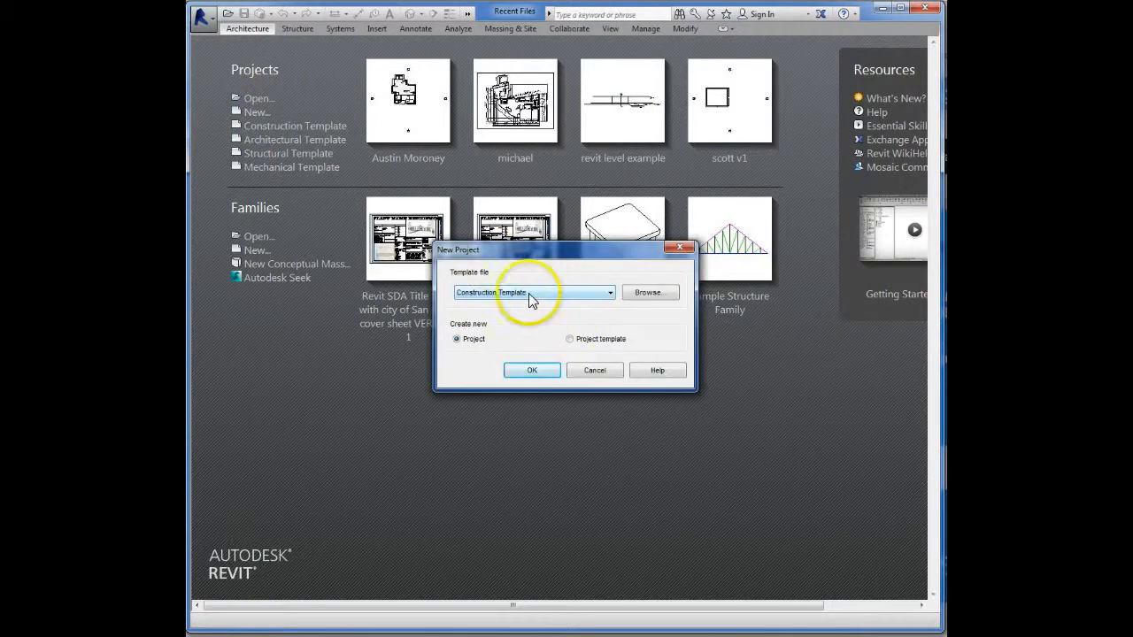
left_click(497, 301)
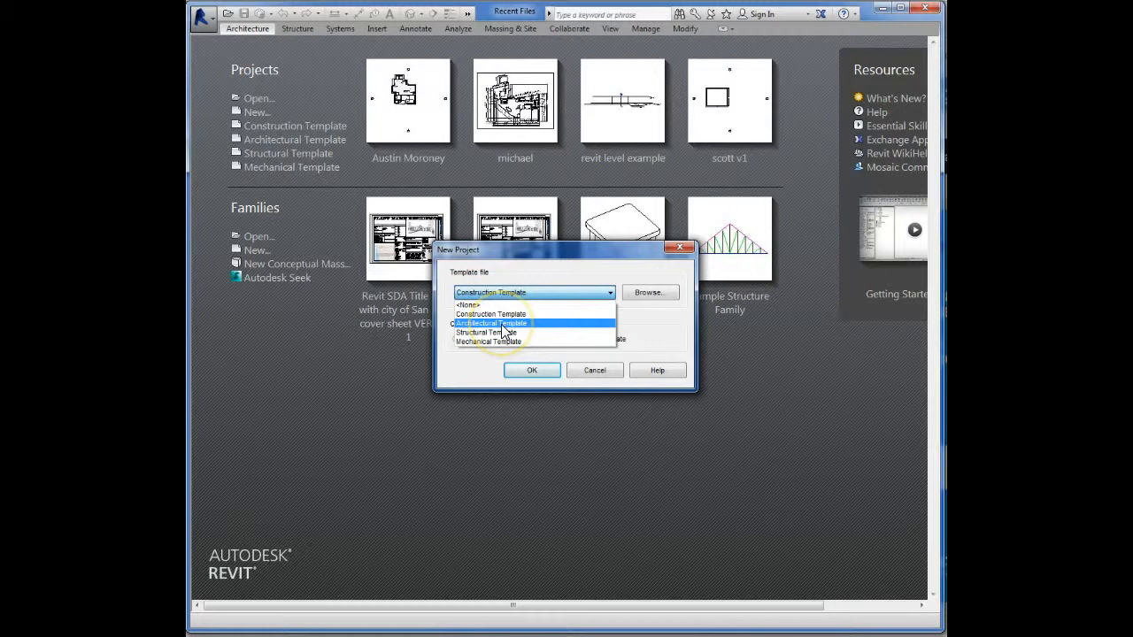
left_click(501, 324)
left_click(531, 371)
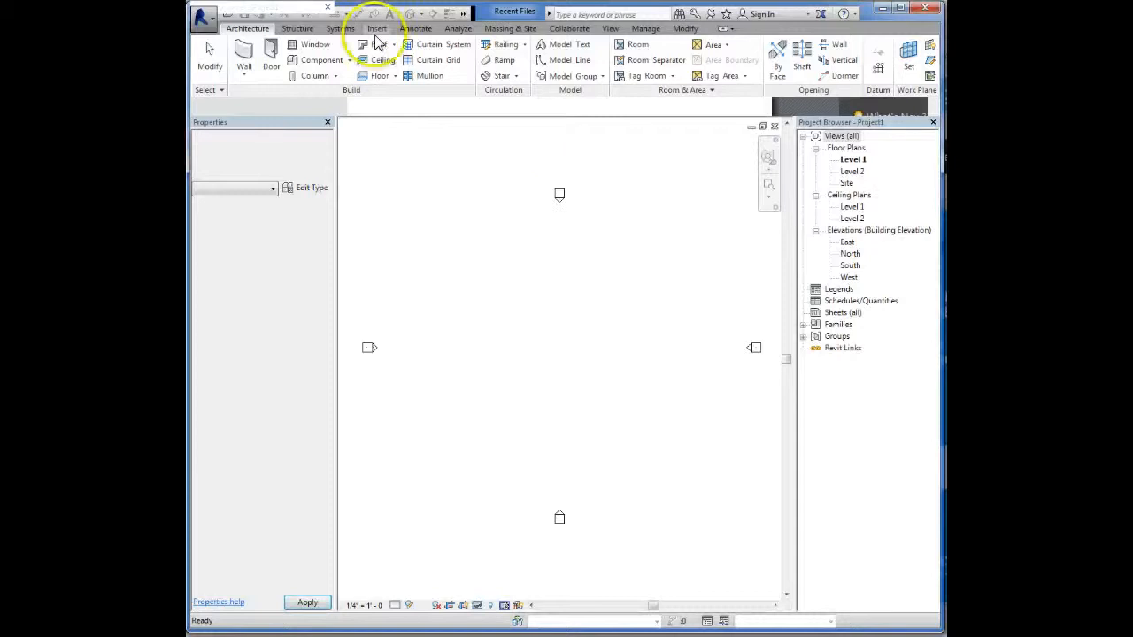
left_click(309, 29)
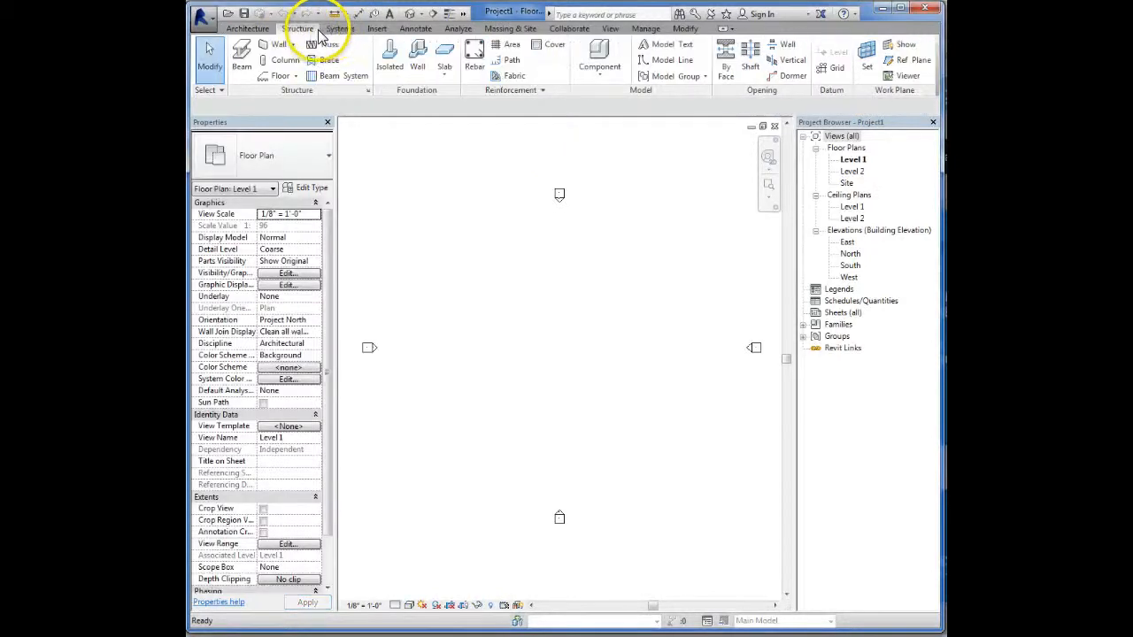
left_click(340, 29)
left_click(377, 30)
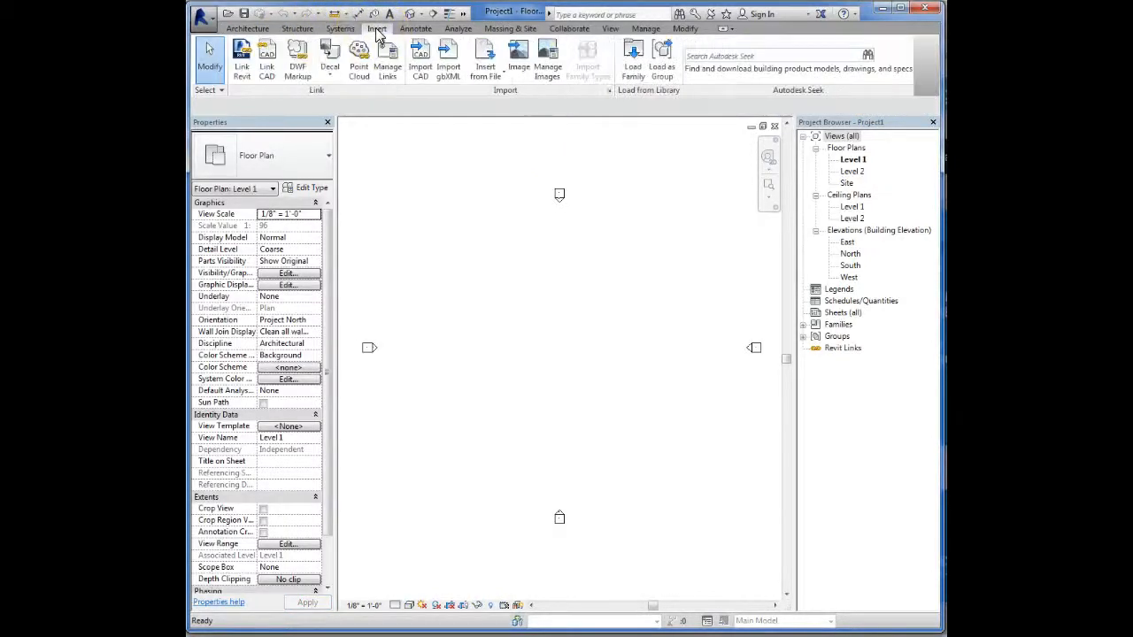
left_click(340, 28)
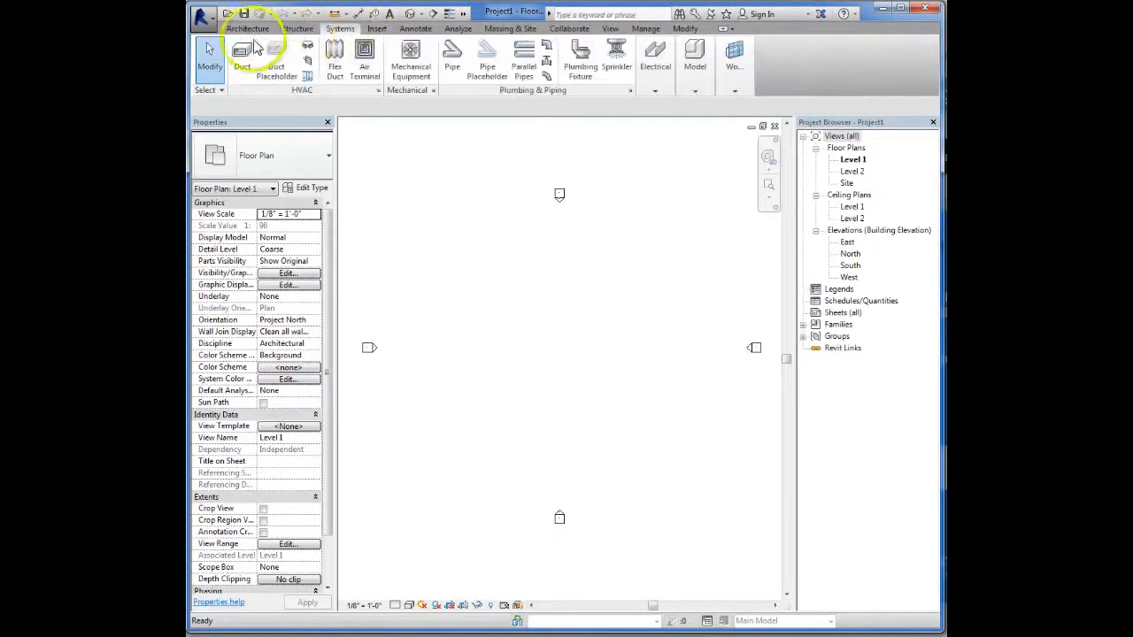
left_click(653, 55)
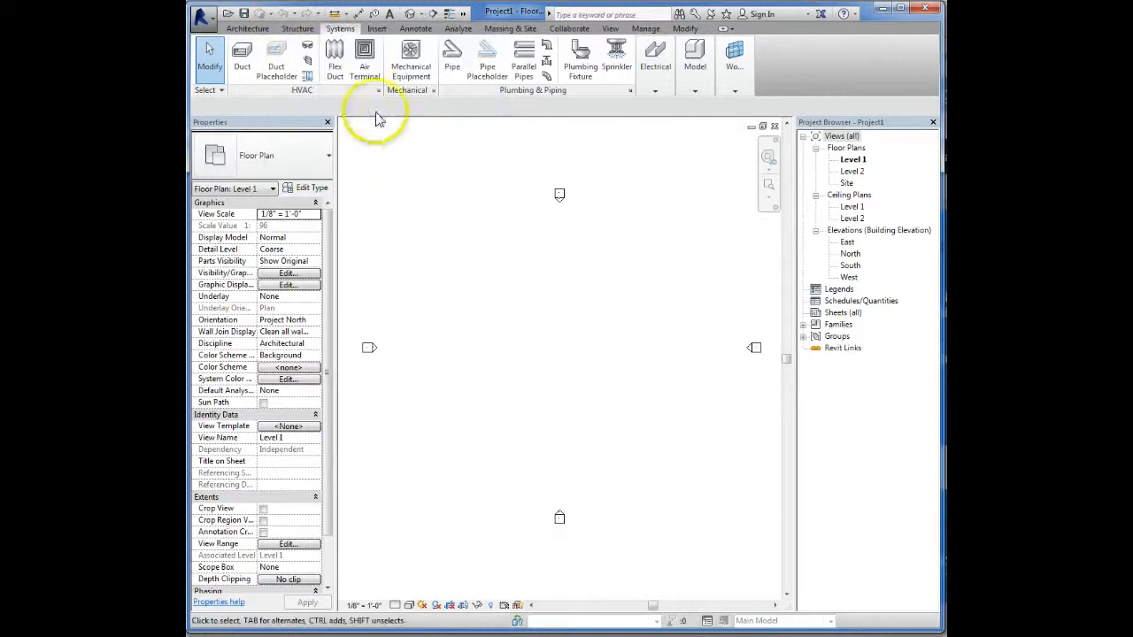
- Start a property line by sketching and draw its horizontal north edge 150 feet long
left_click(502, 31)
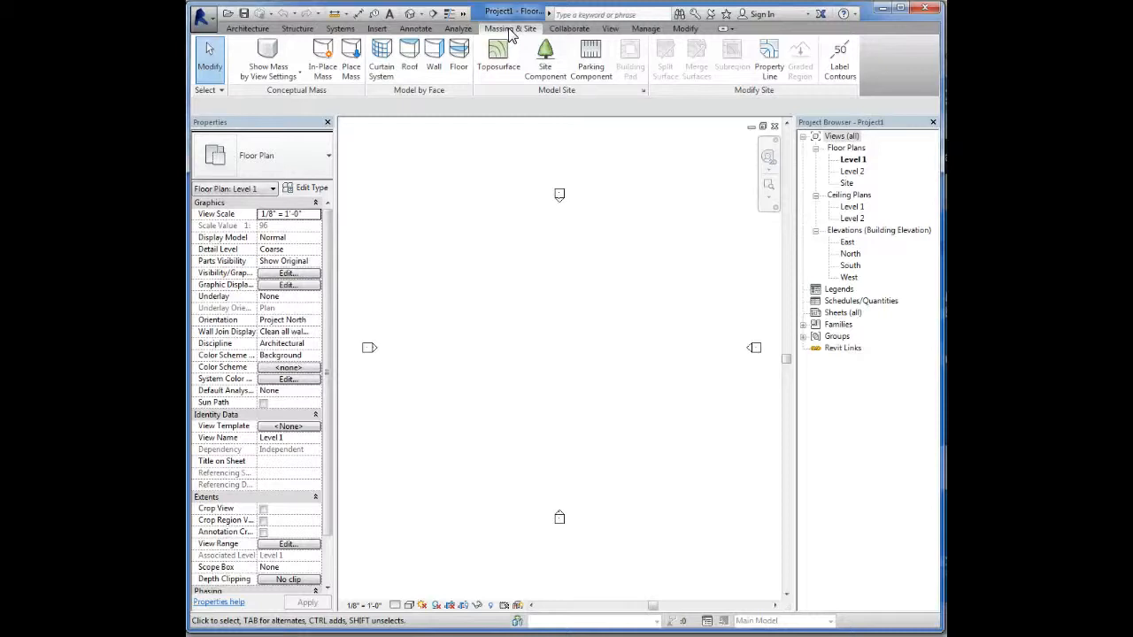
left_click(768, 55)
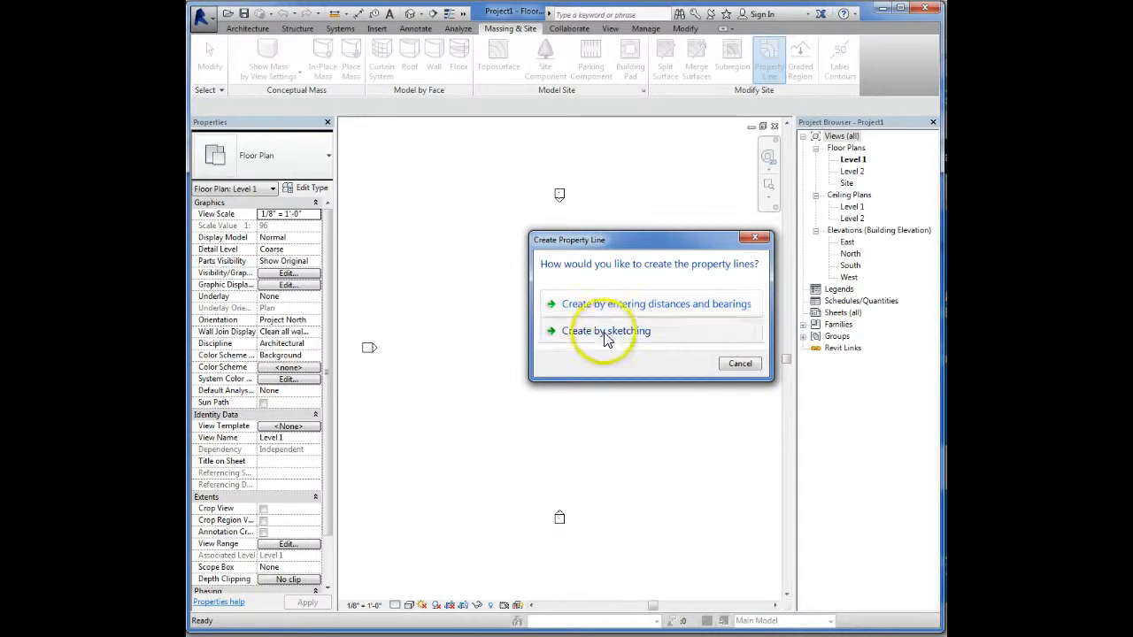
left_click(566, 331)
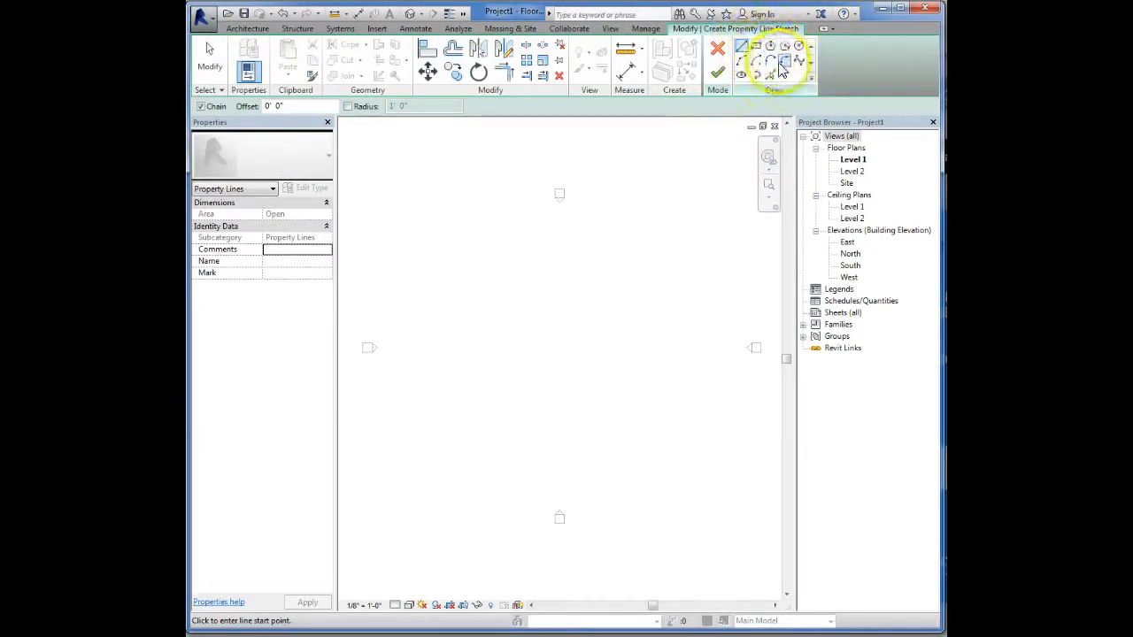
left_click(393, 230)
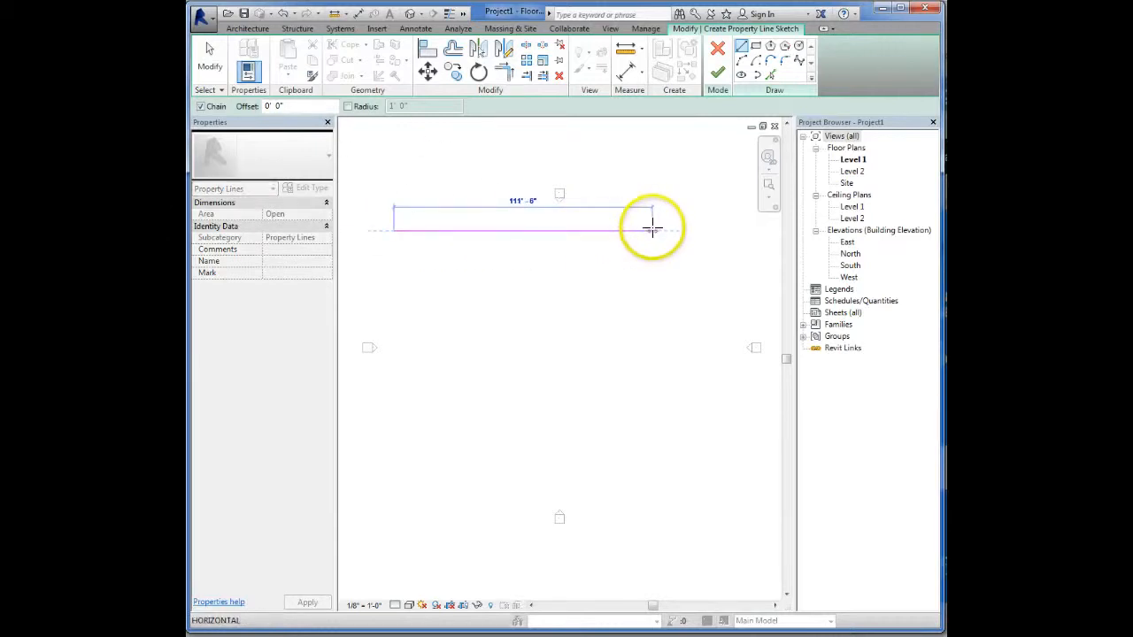
left_click(579, 230)
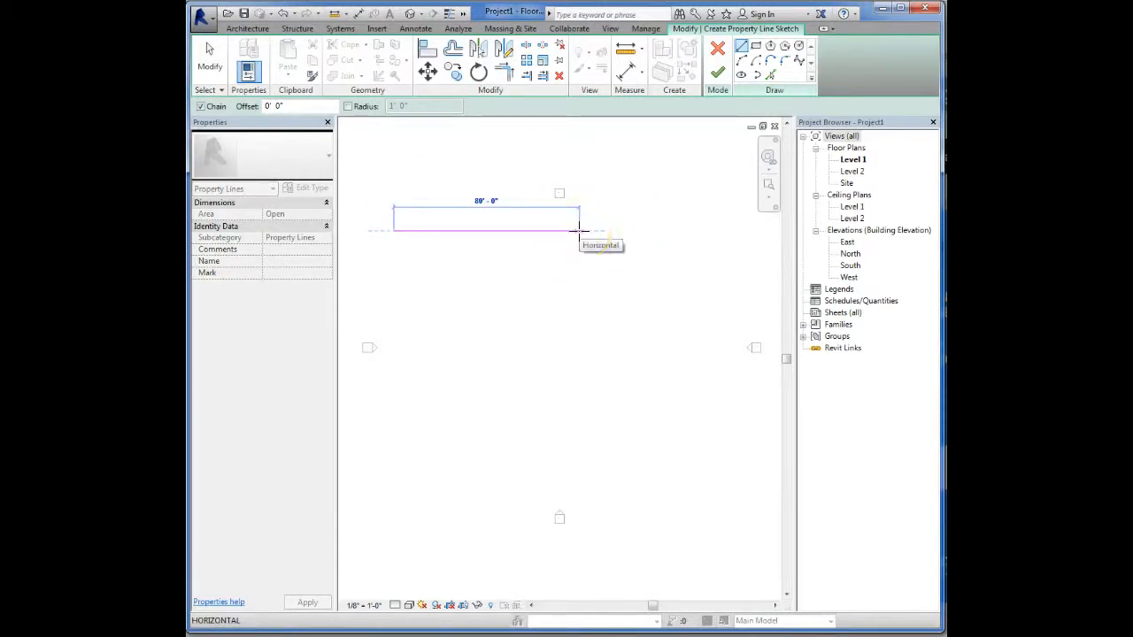
type("150")
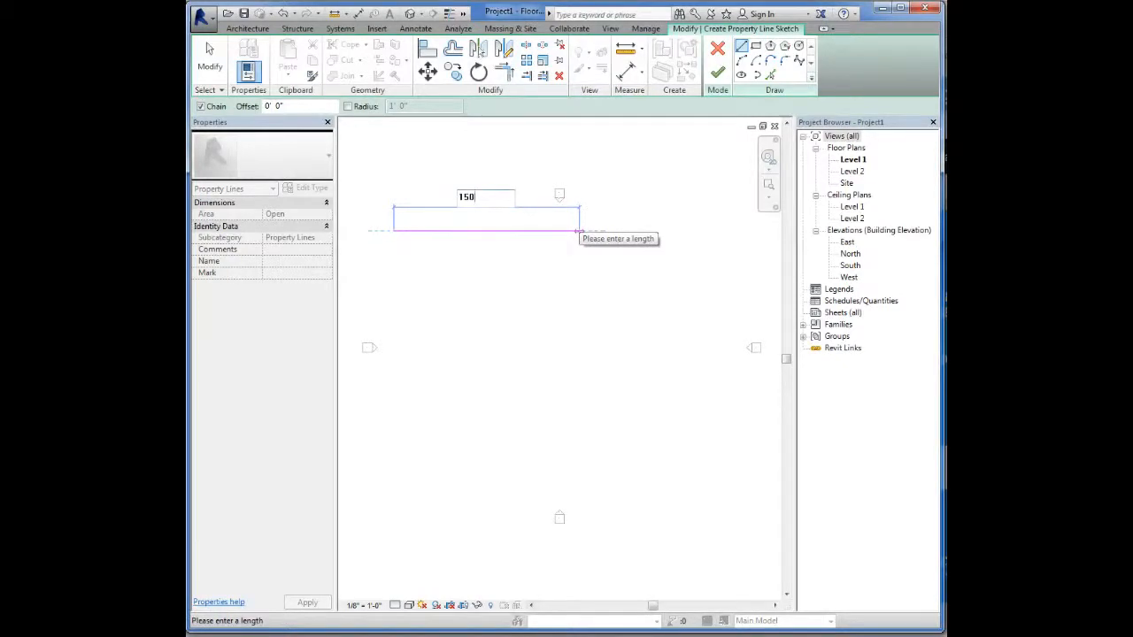
type("'")
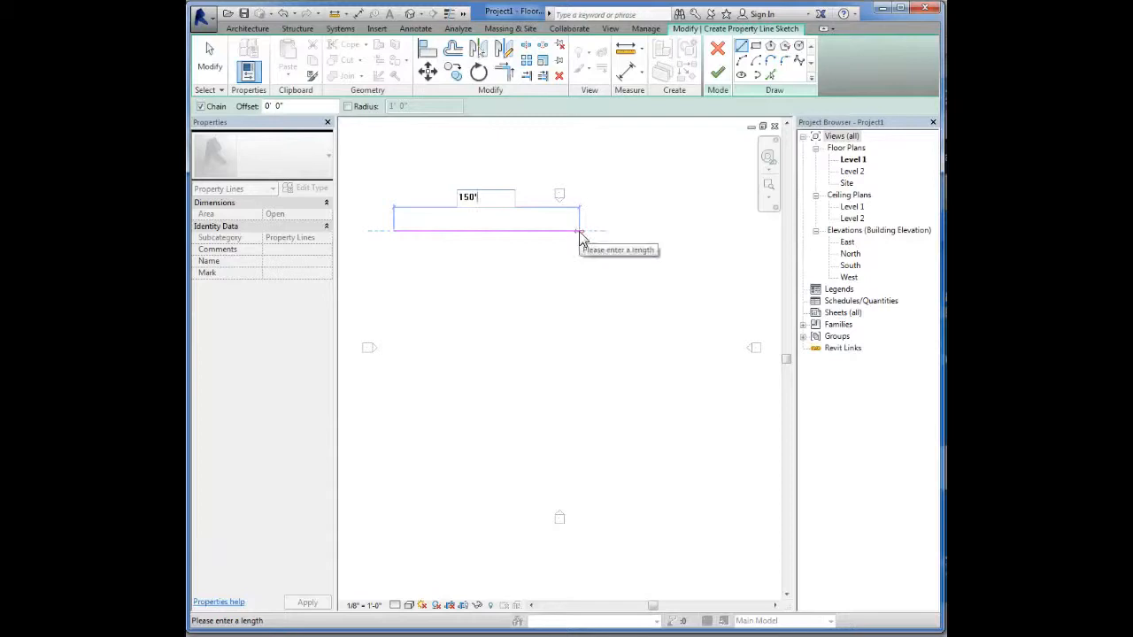
key("BackSpace")
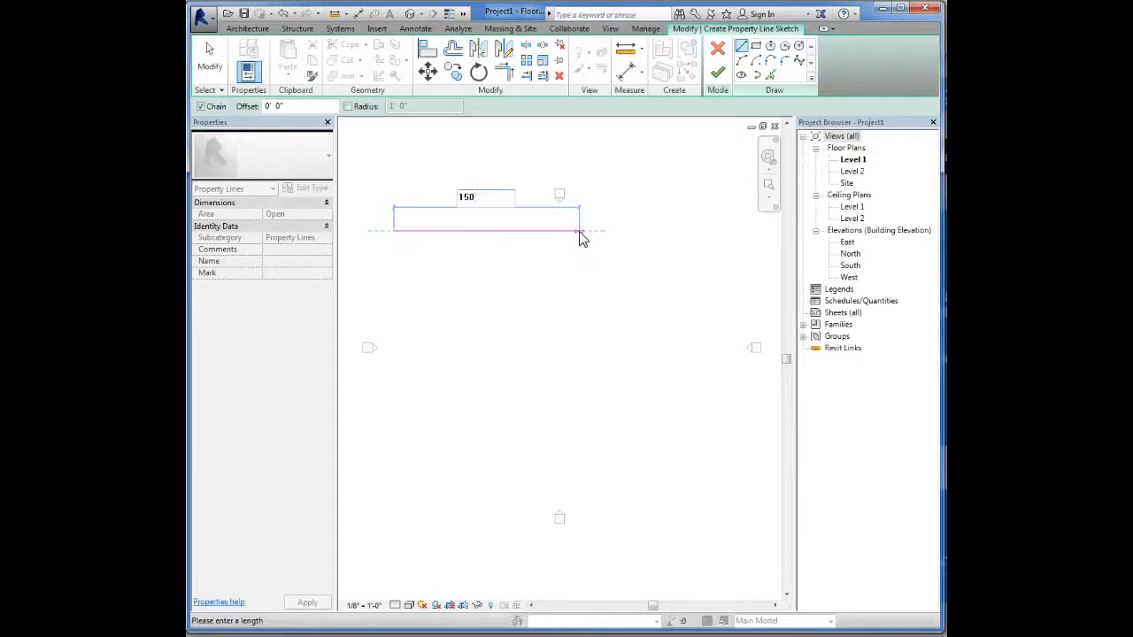
key("Return")
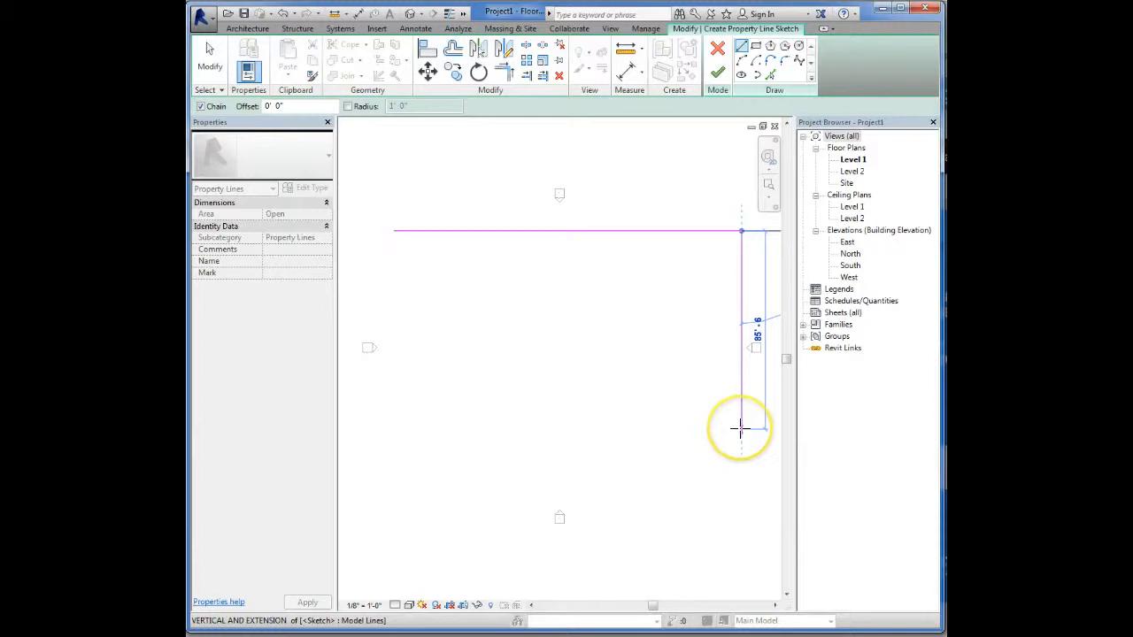
- Draw the 150-foot east edge, add the south and west edges to close the square, and finish the property line sketch
type("15")
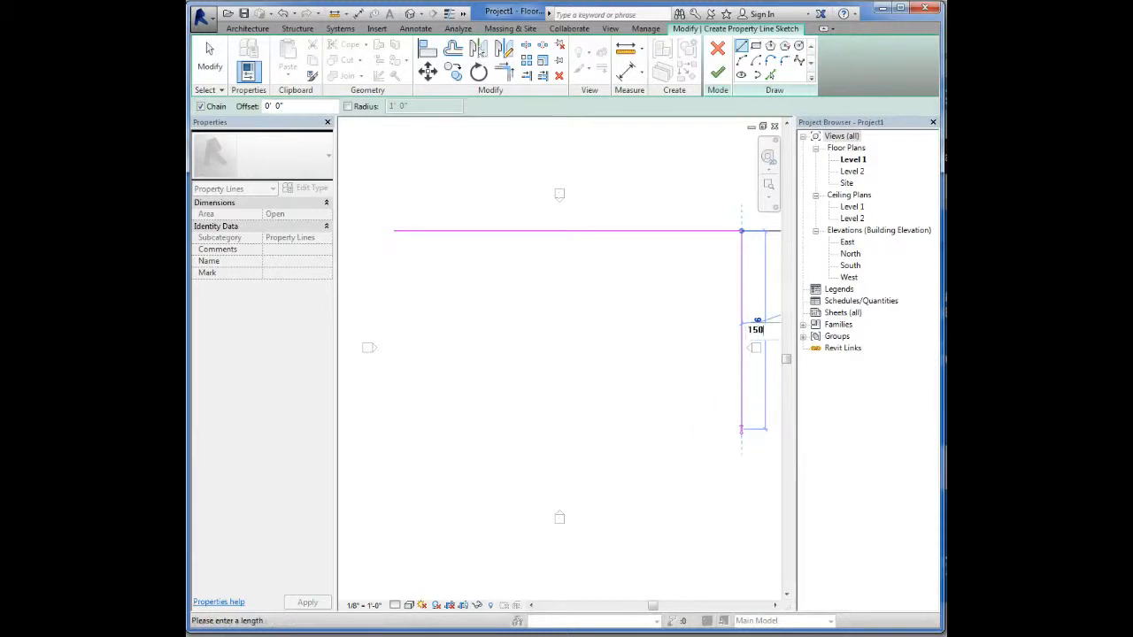
type("0")
key("Return")
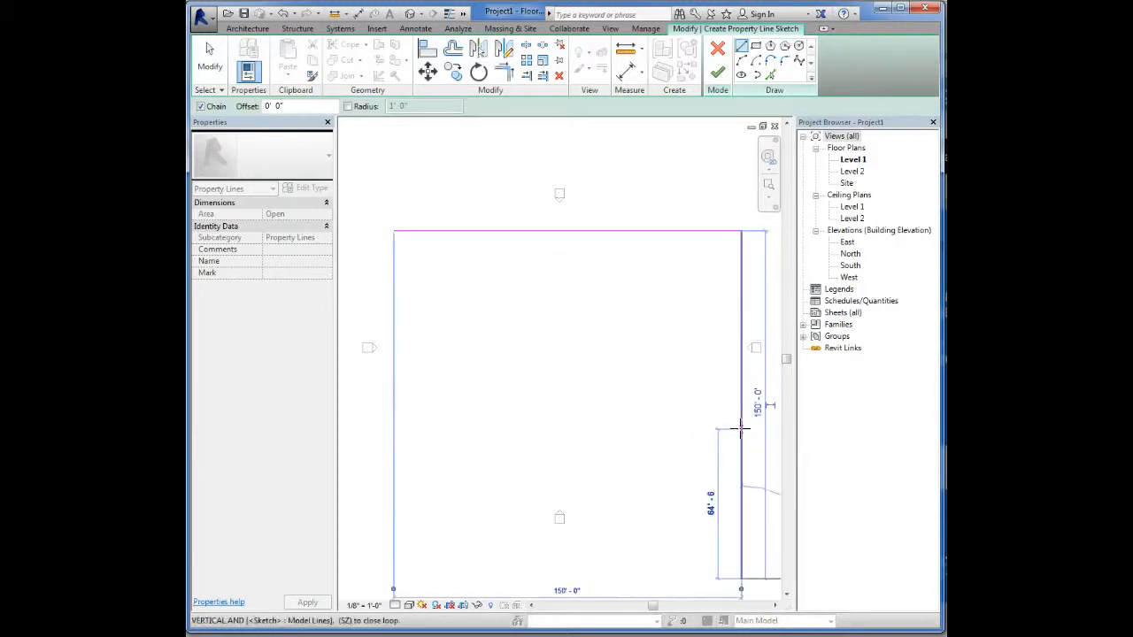
left_click(393, 577)
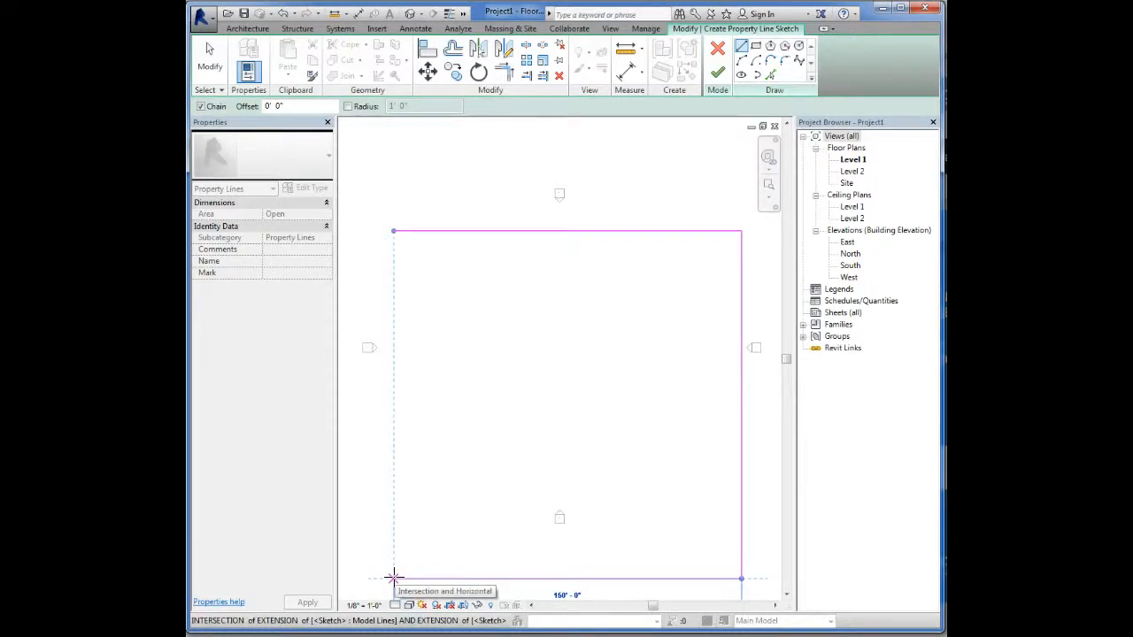
left_click(394, 577)
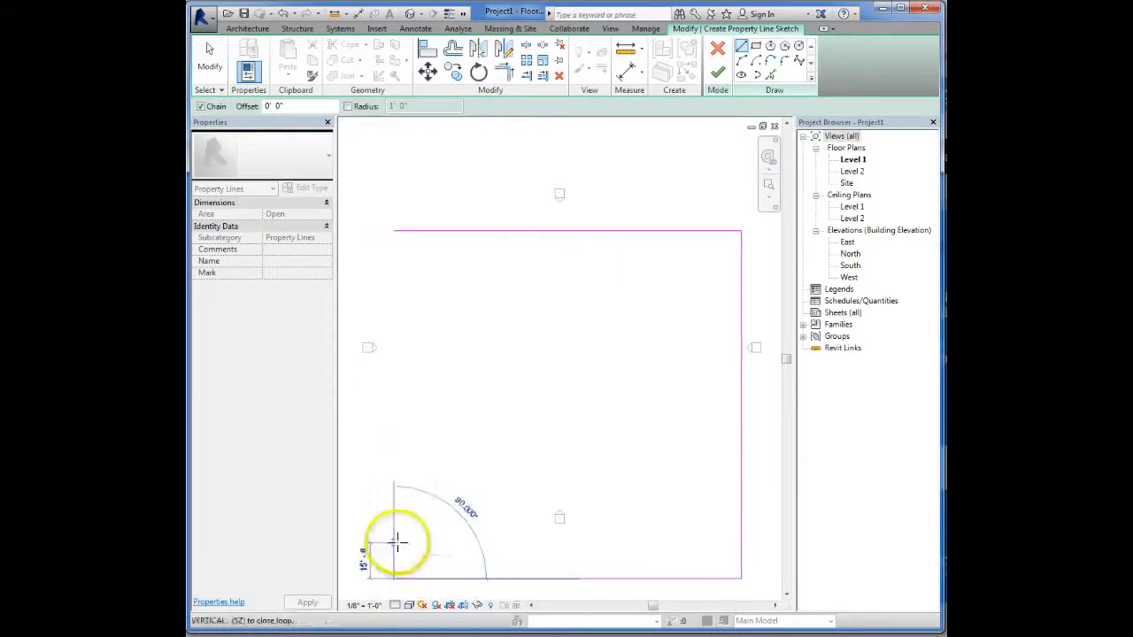
left_click(393, 230)
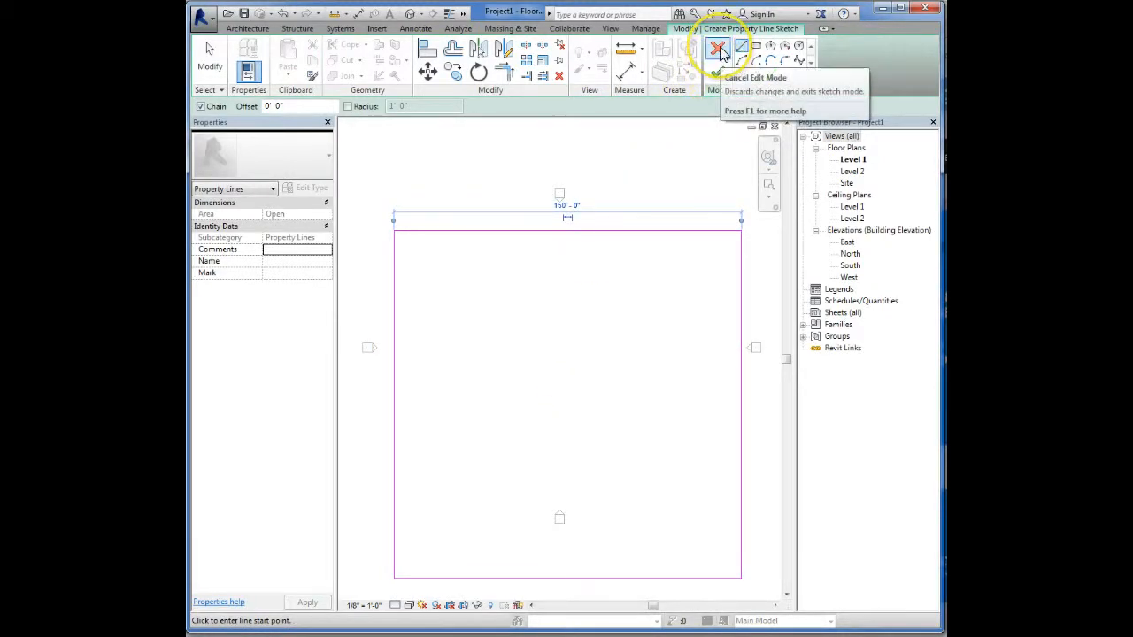
left_click(719, 75)
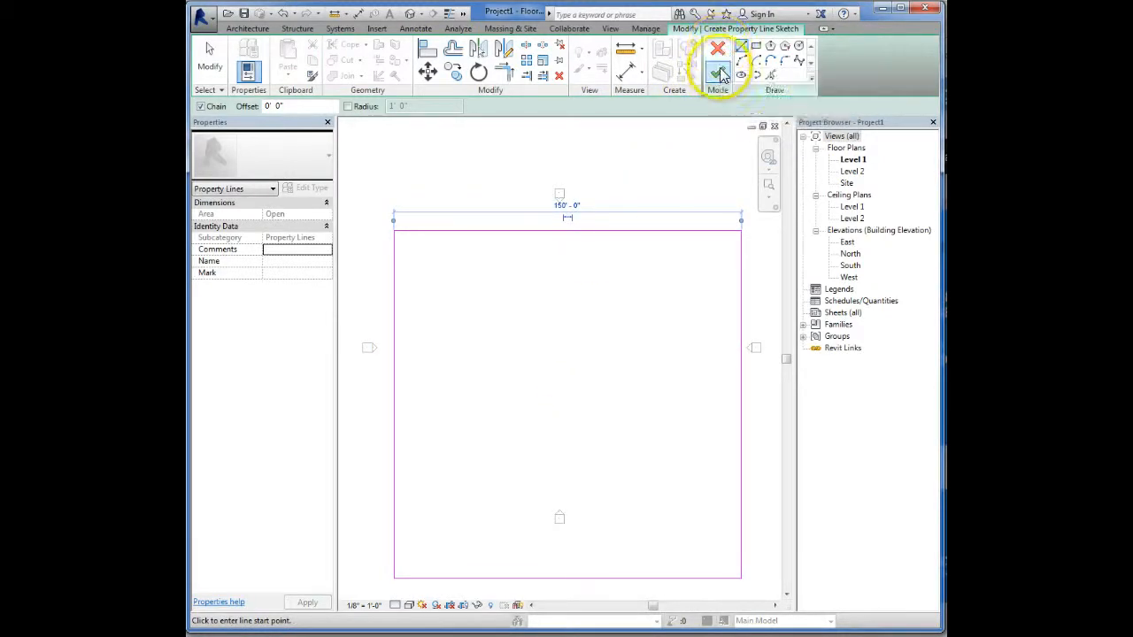
- Move the south elevation marker and its view line to just outside the property's south edge
left_click(559, 519)
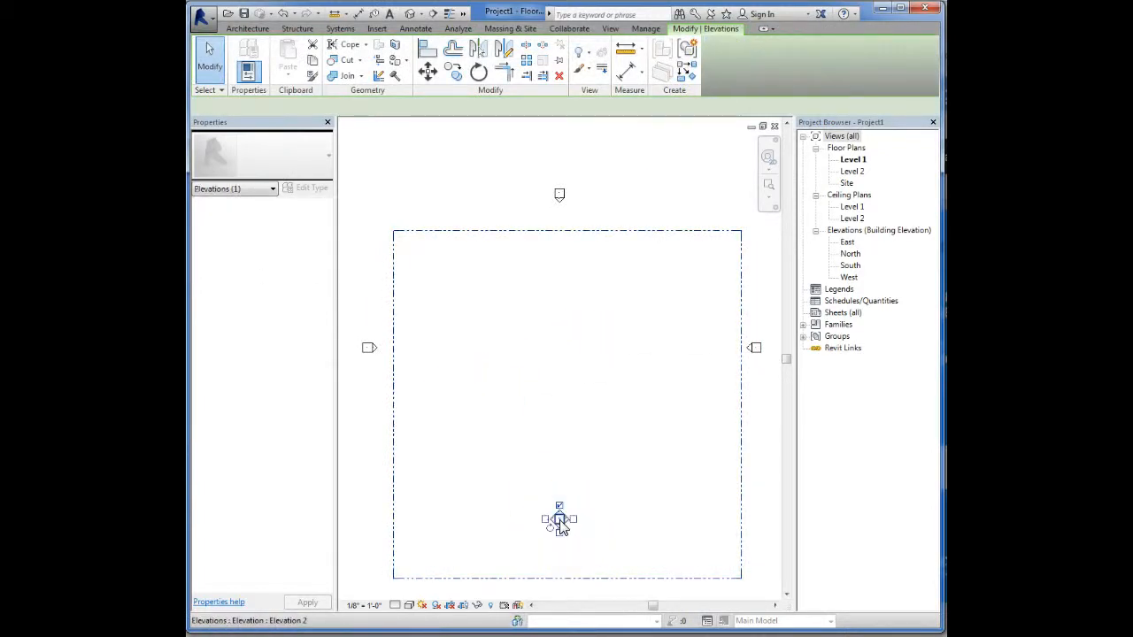
left_click_drag(560, 519, 574, 594)
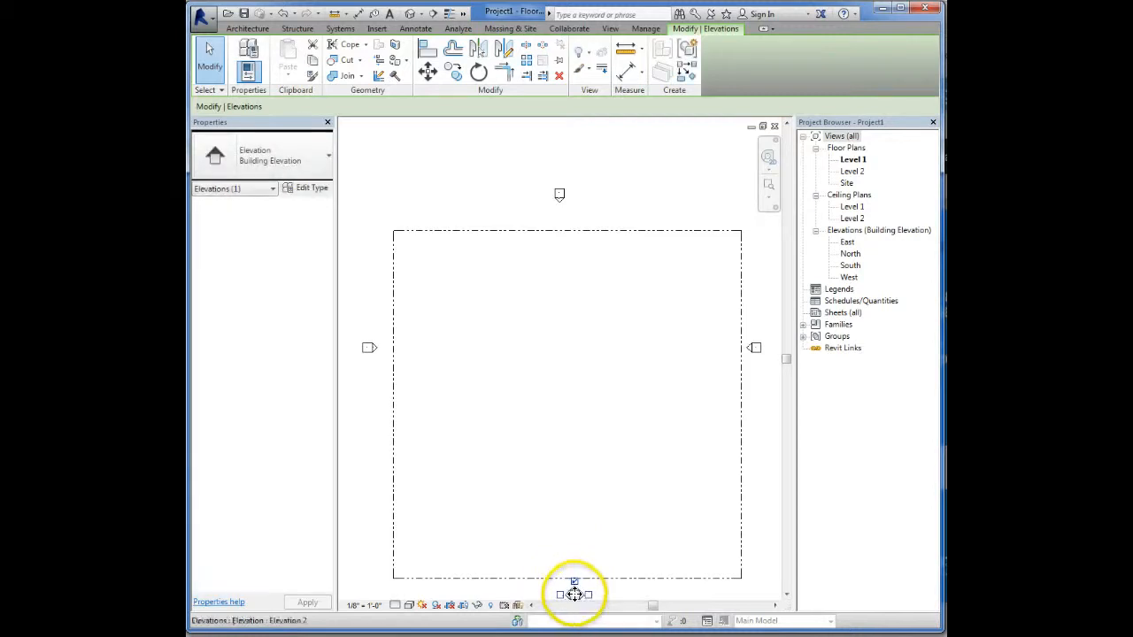
left_click(590, 553)
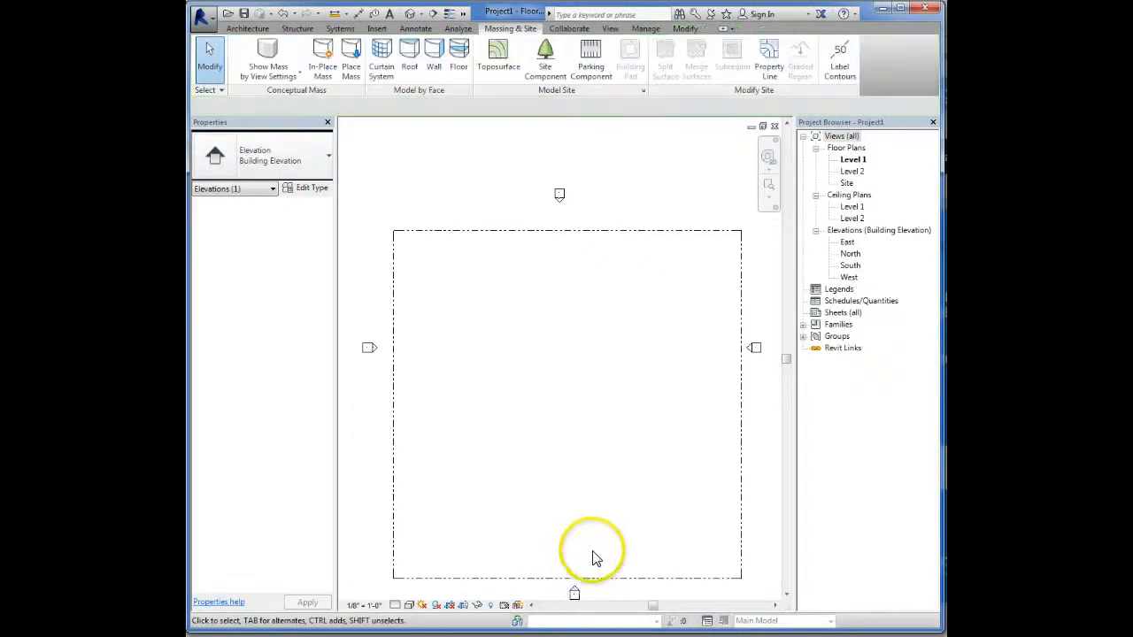
left_click(576, 594)
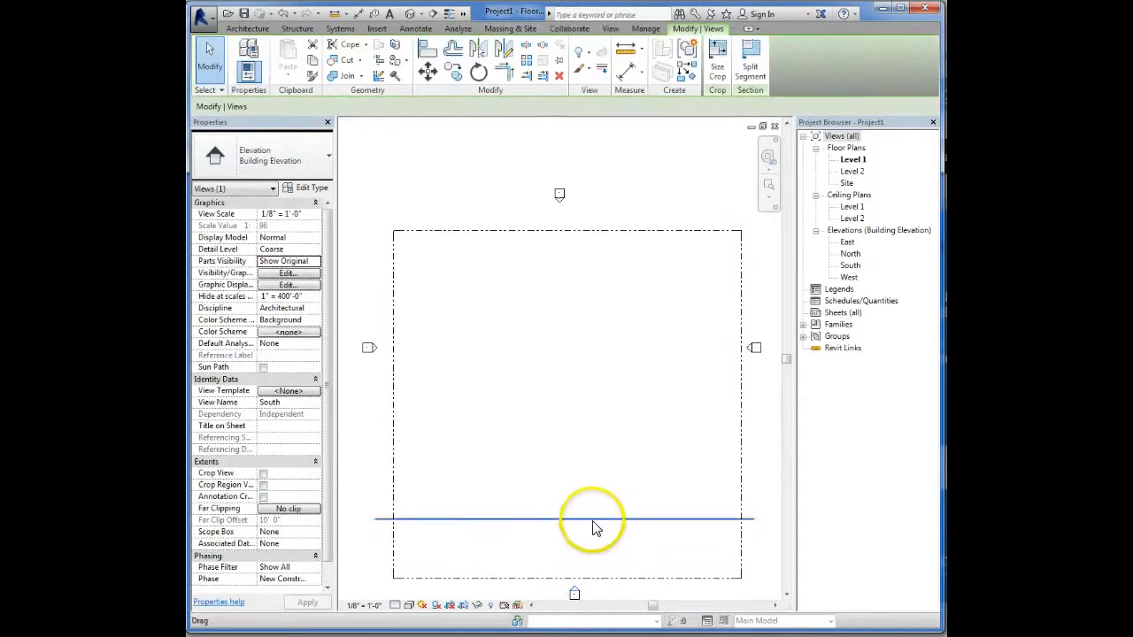
mouse_move(594, 524)
left_mouse_down()
mouse_move(608, 588)
mouse_move(595, 586)
left_mouse_up()
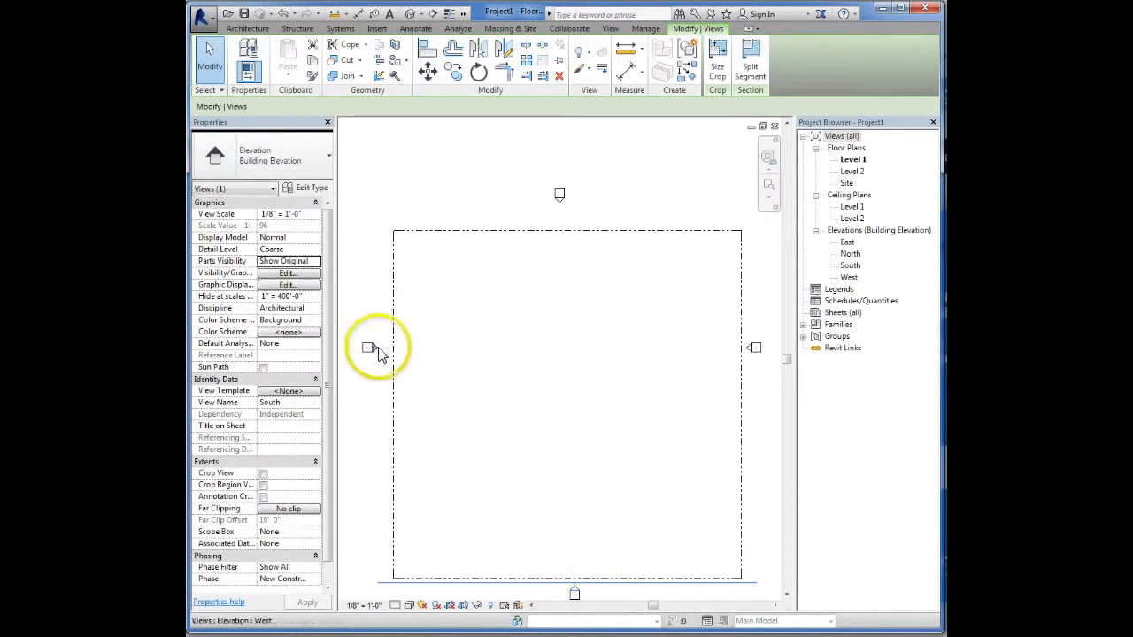
- Reposition the west elevation's view line and marker just outside the property's west edge, near its midpoint
left_click(376, 350)
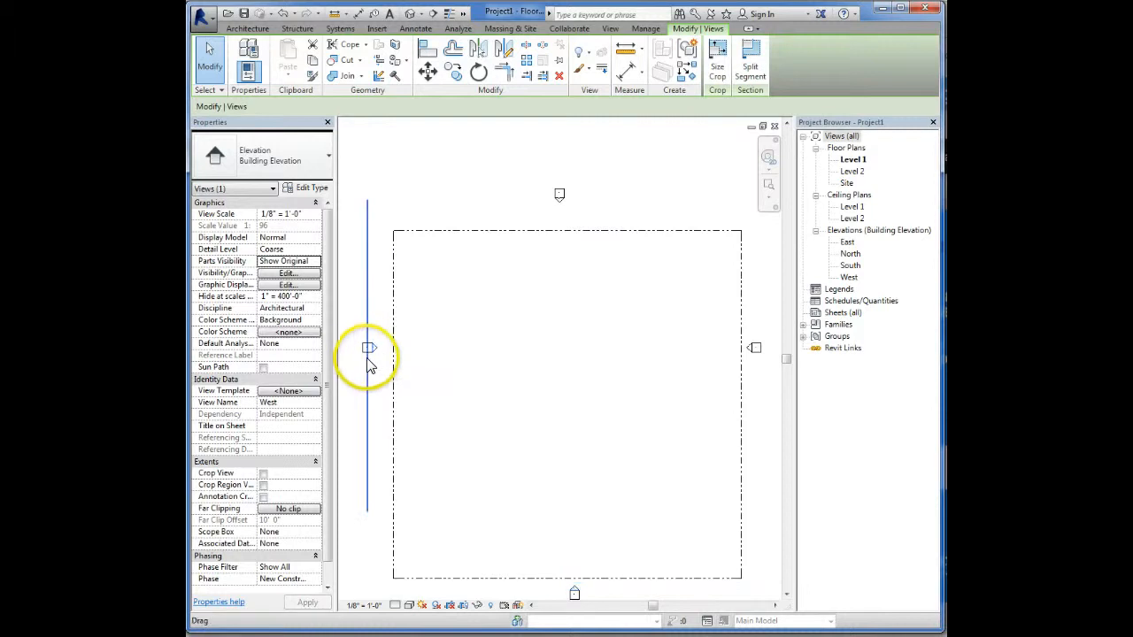
mouse_move(373, 353)
left_mouse_down()
mouse_move(371, 397)
mouse_move(383, 407)
mouse_move(379, 372)
left_mouse_up()
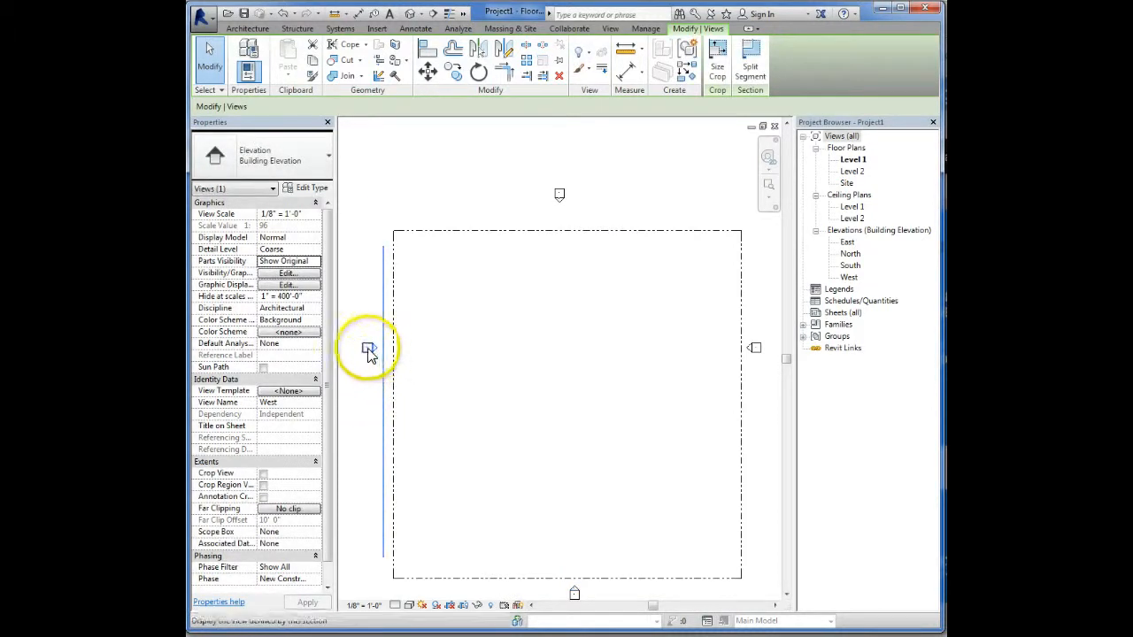
left_click(367, 347)
left_click_drag(368, 347, 376, 382)
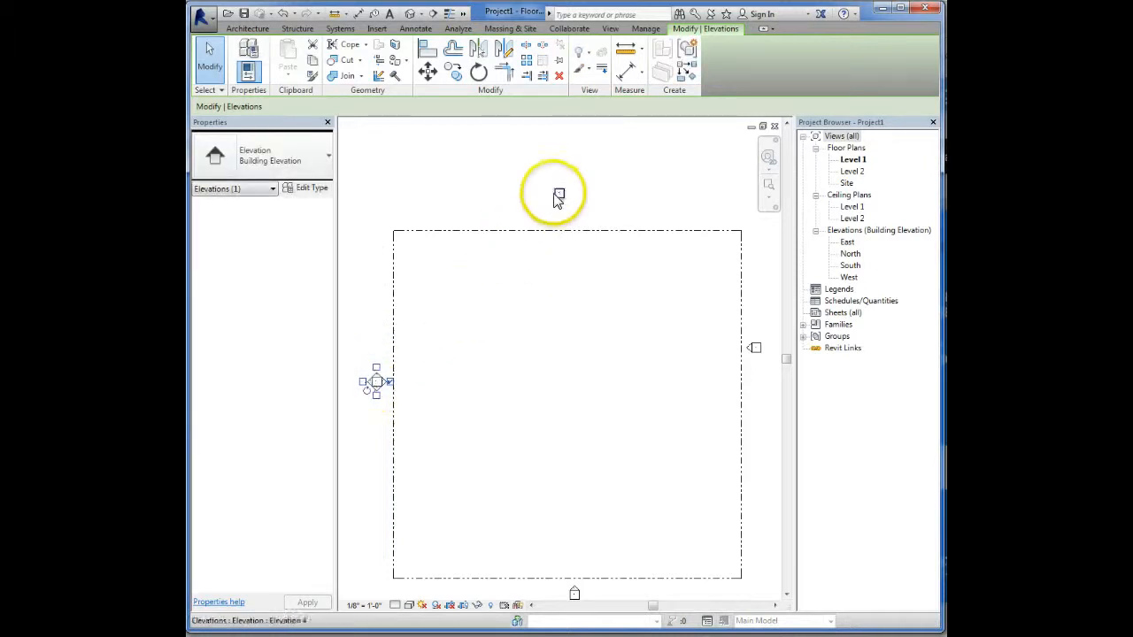
- Open the North elevation view from its marker and return to plan in the Site floor plan
mouse_move(556, 195)
left_mouse_down()
mouse_move(591, 202)
mouse_move(581, 220)
left_mouse_up()
double_click(560, 200)
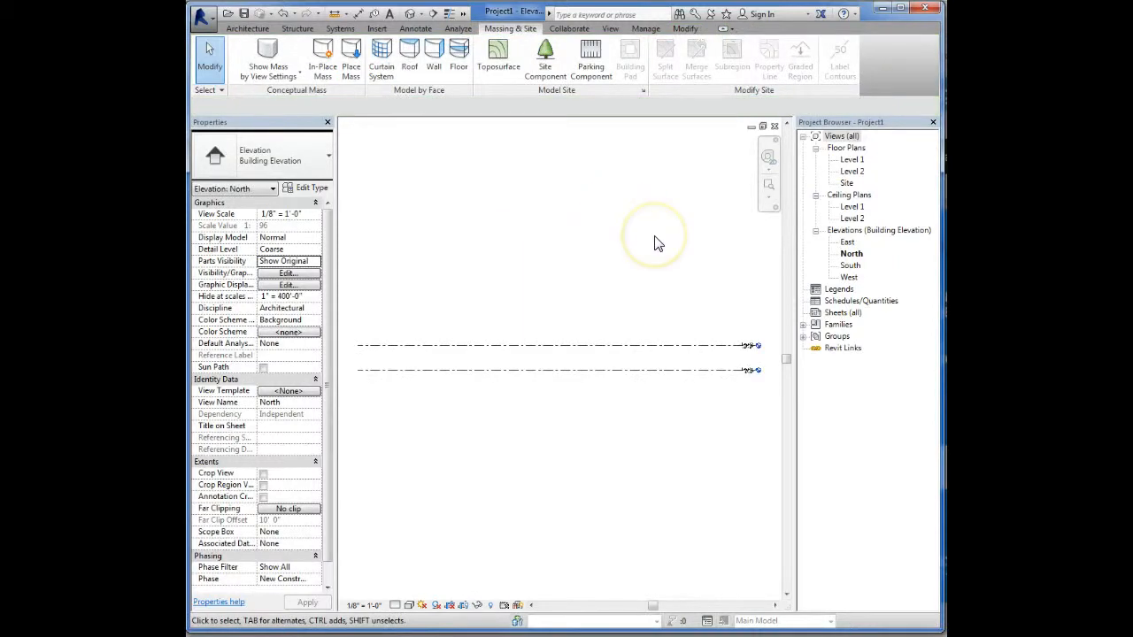
double_click(847, 184)
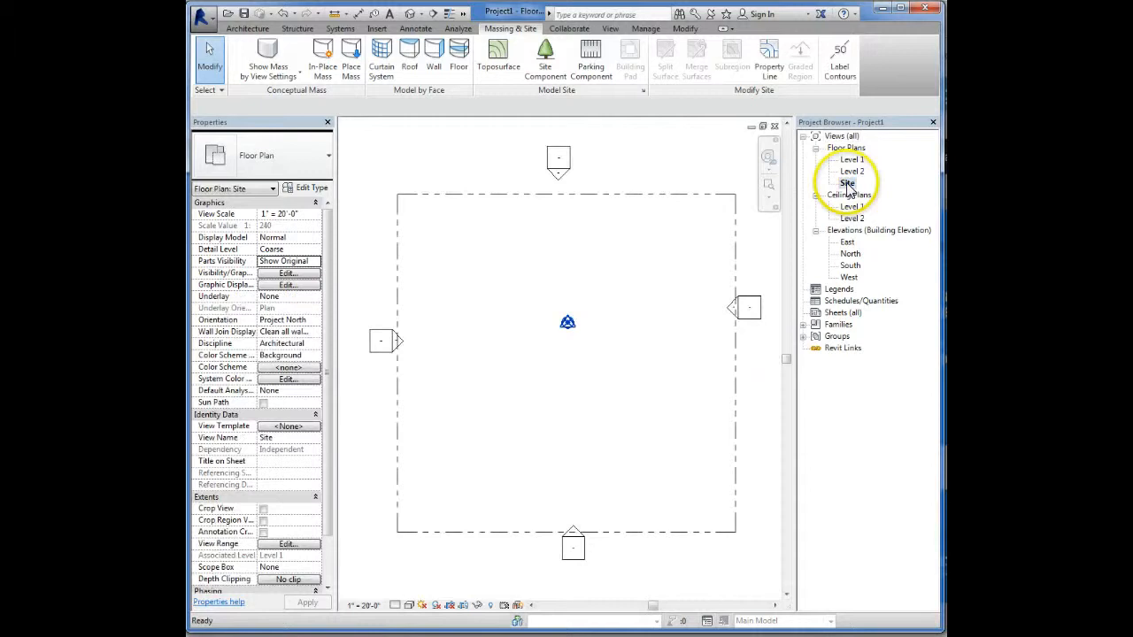
- Move the east, south and west elevation markers farther outside the property line, centering the east marker along its edge
scroll(655, 305, "down", 2)
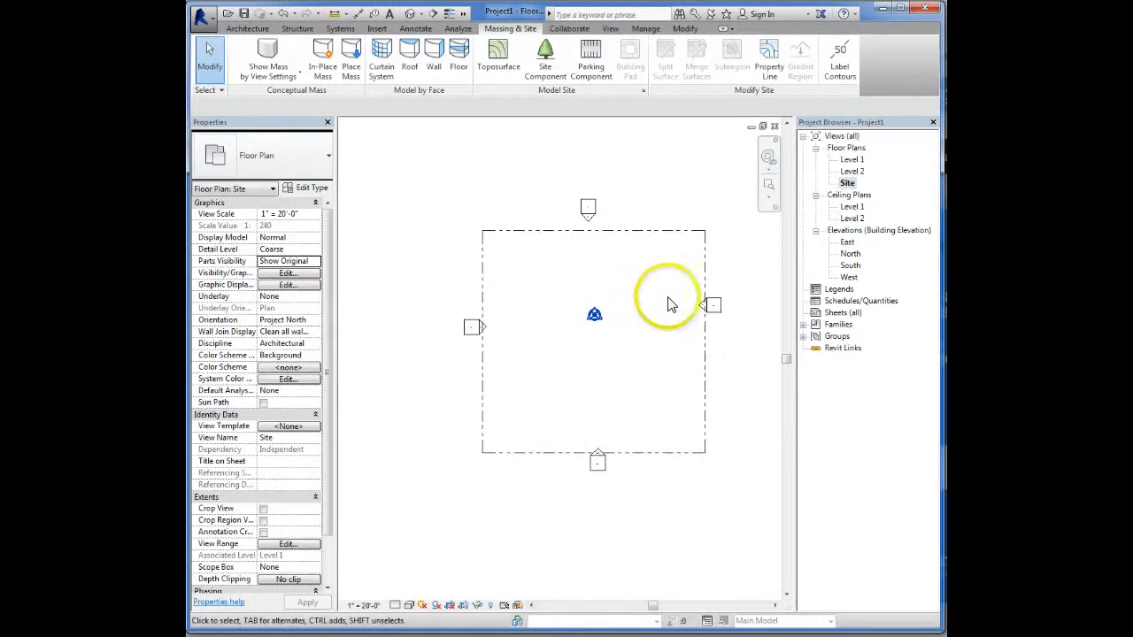
left_click(713, 307)
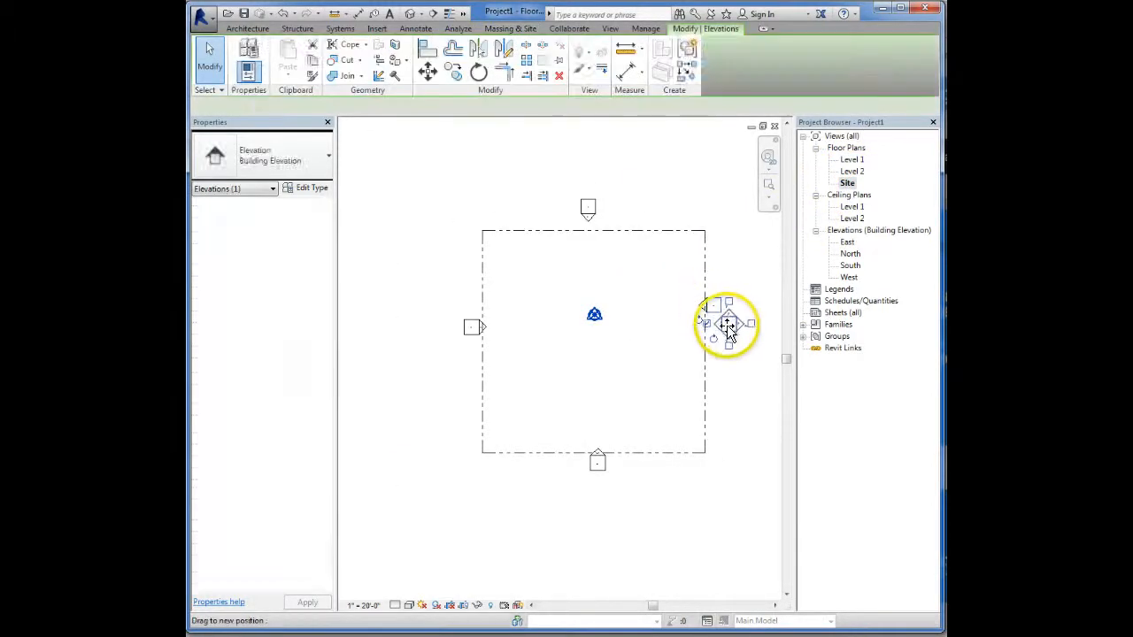
left_click(597, 463)
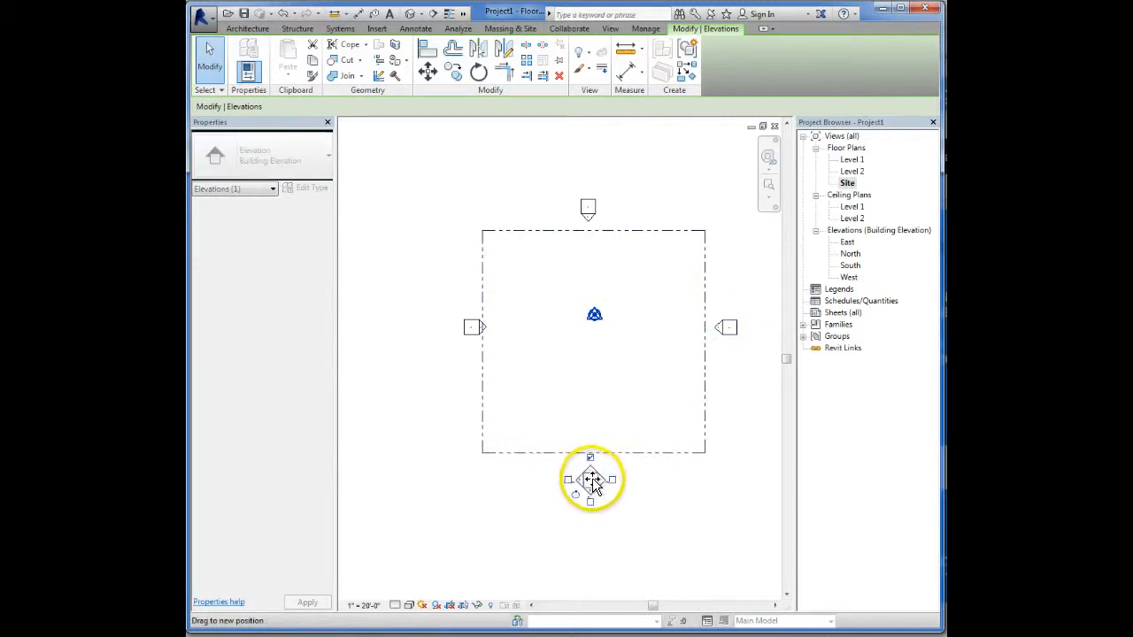
left_click(472, 328)
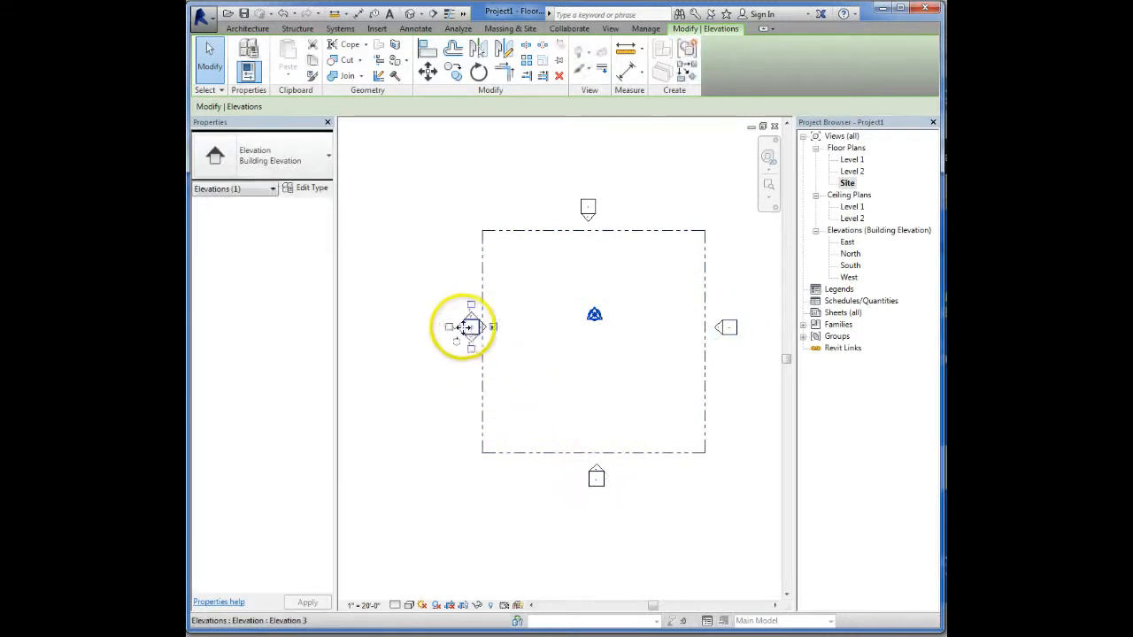
left_click(571, 216)
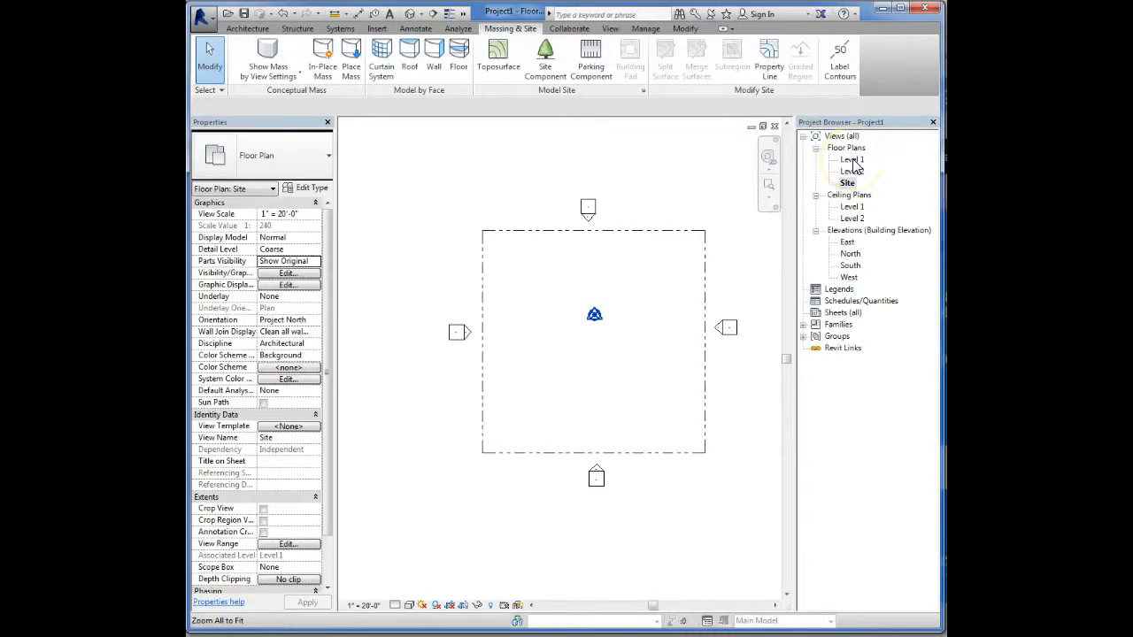
- Start a toposurface in the Site plan and place points at 0' 0" elevation on the four property corners
left_click(851, 160)
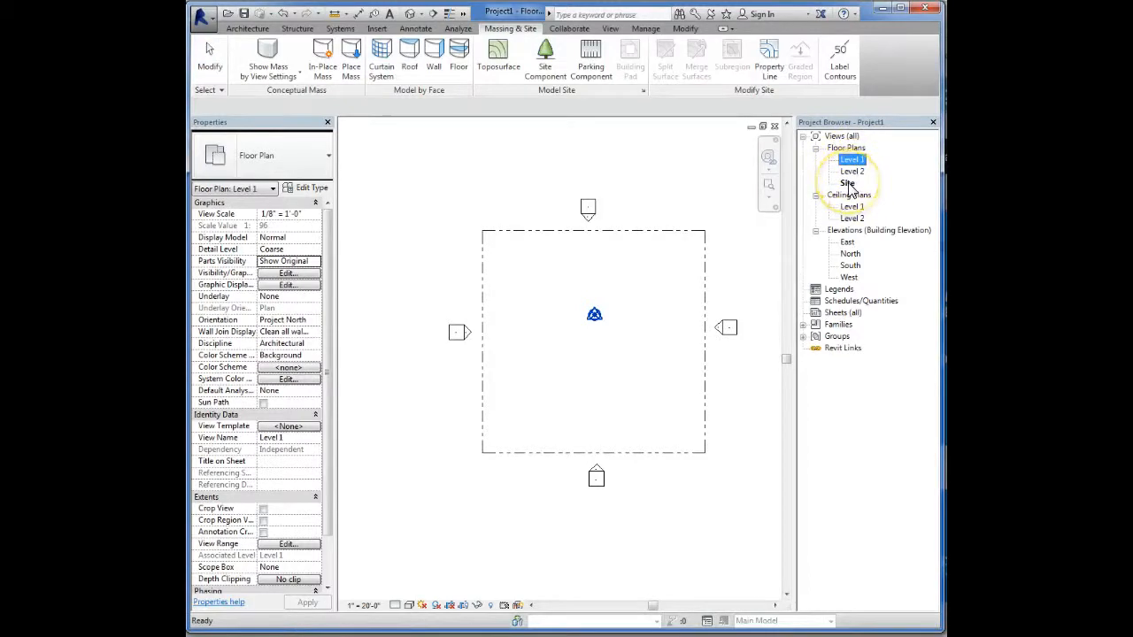
left_click(847, 183)
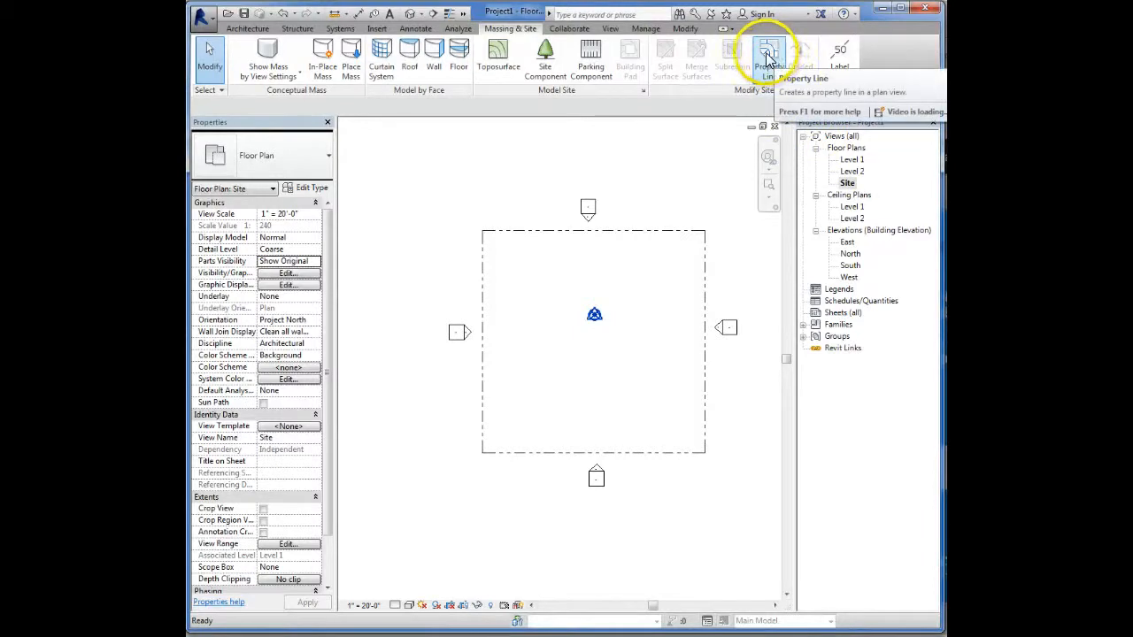
left_click(499, 55)
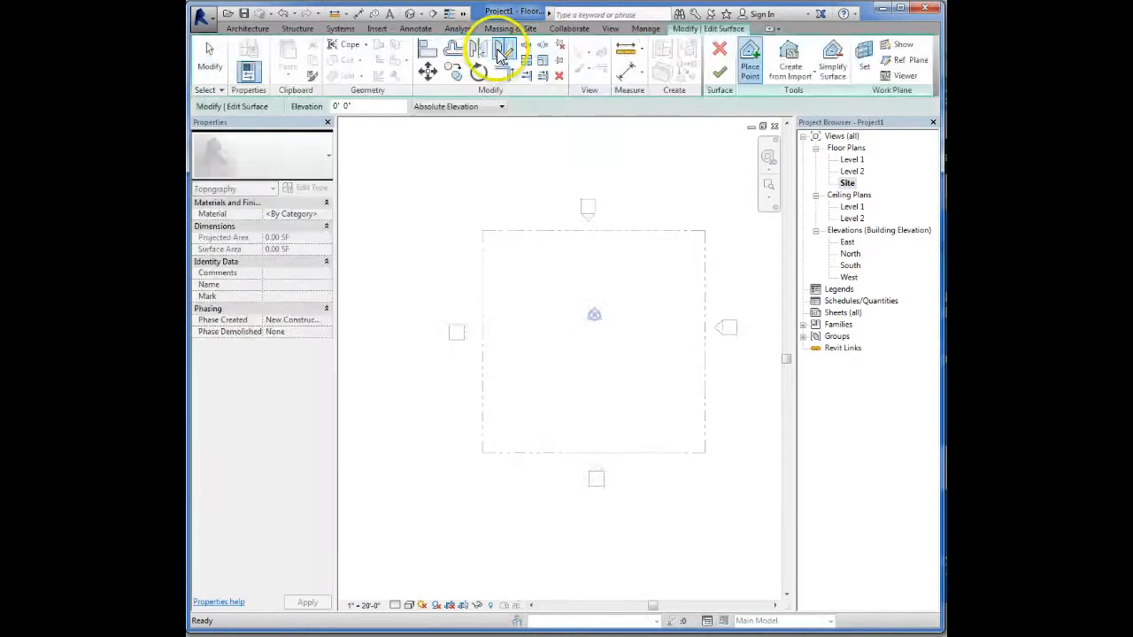
left_click(339, 107)
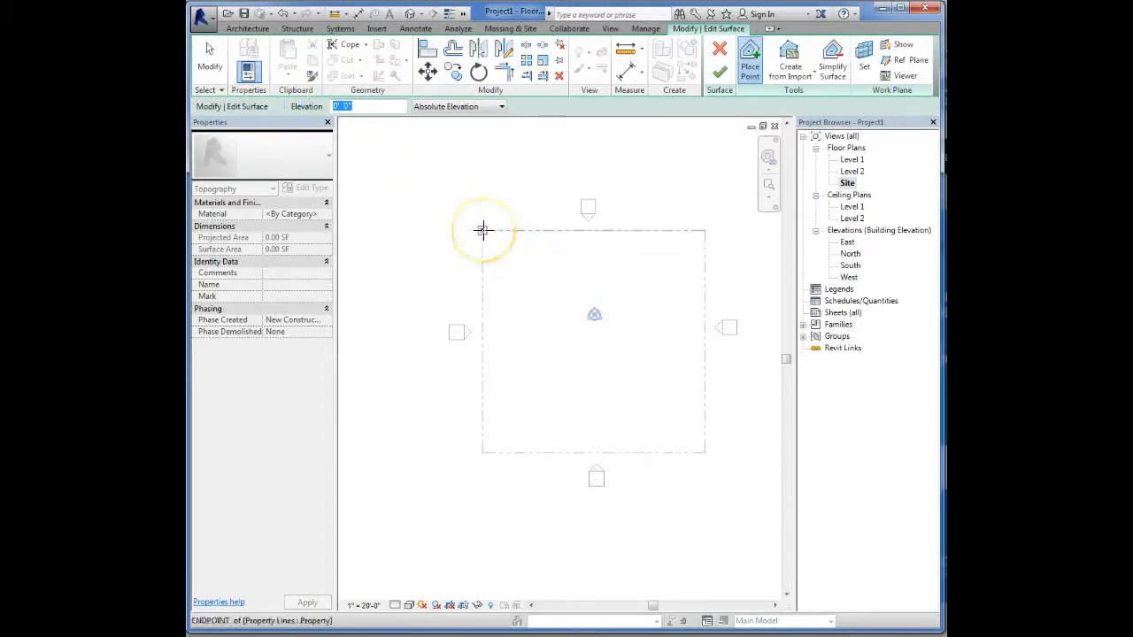
left_click_drag(482, 230, 705, 230)
left_click(706, 230)
left_click(703, 451)
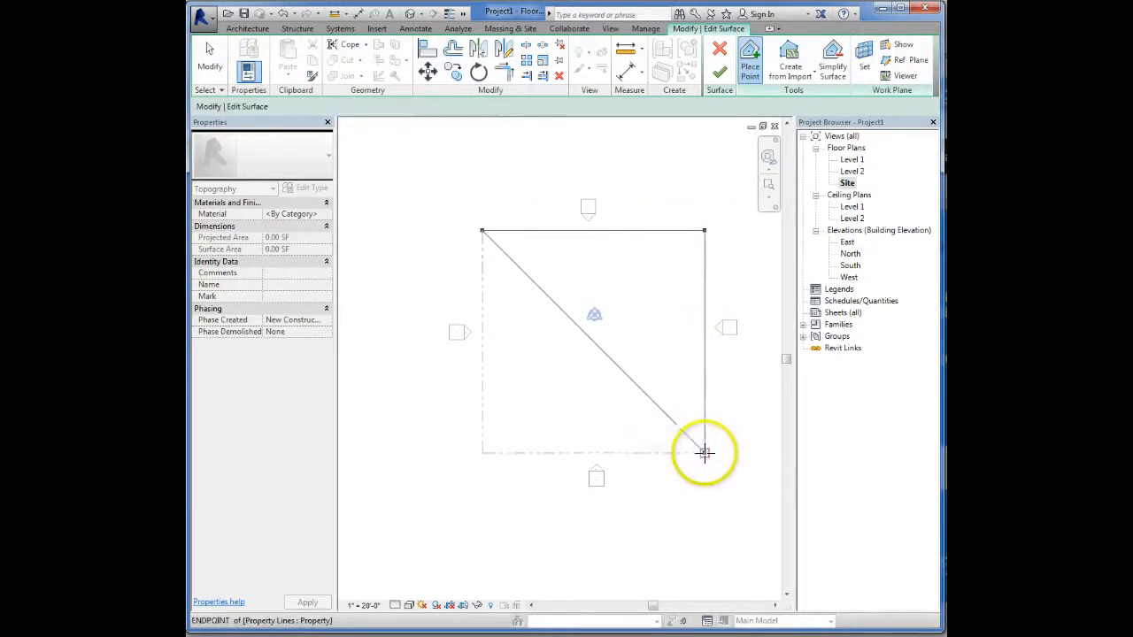
left_click(481, 452)
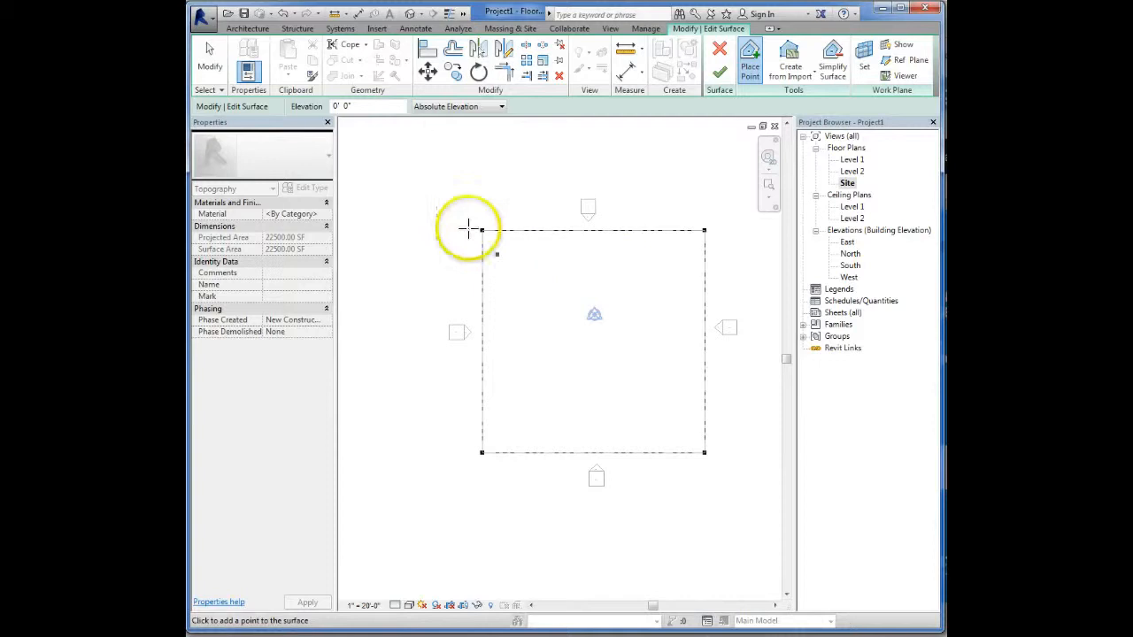
- Set the elevation to 1' 0" and place points in a curving line from the west edge to the north edge, plus the northwest corner
left_click(364, 106)
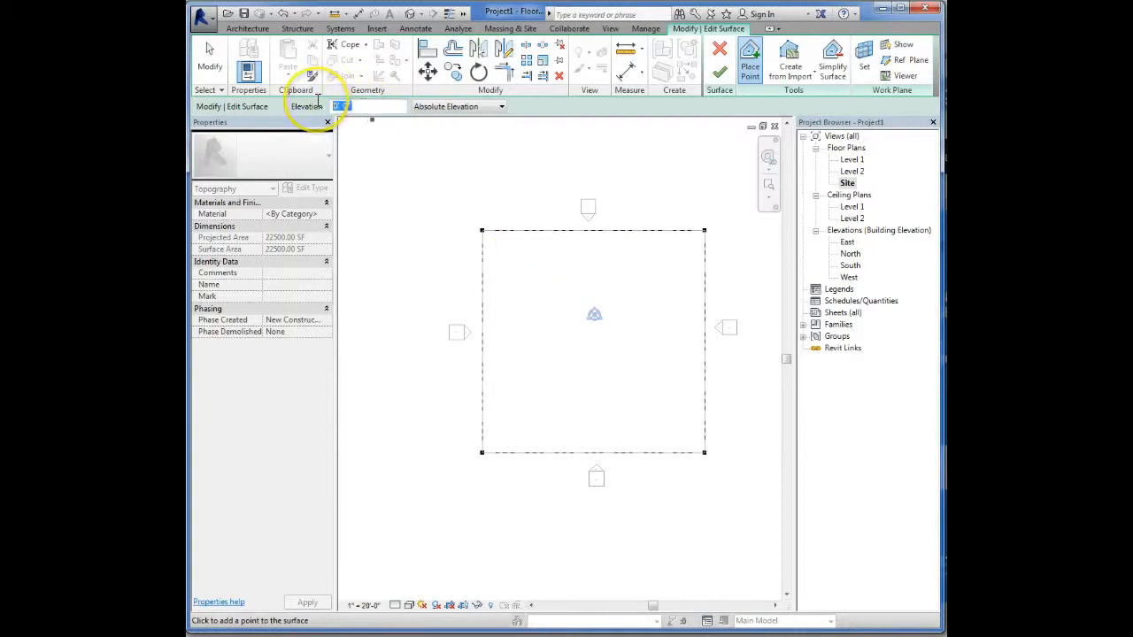
left_click(483, 308)
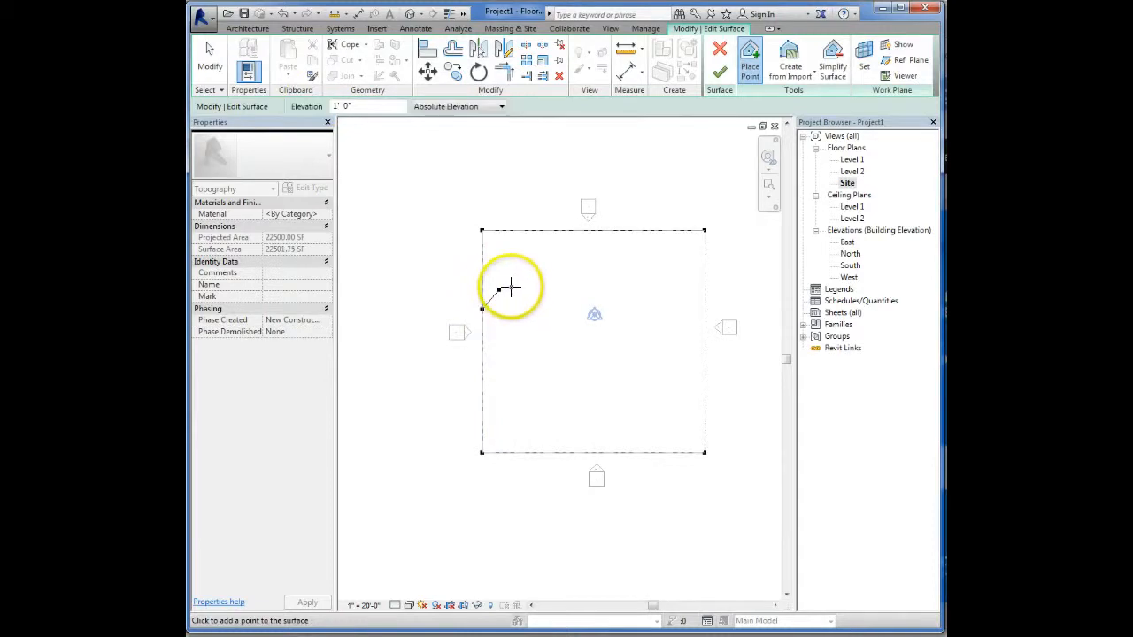
left_click(520, 285)
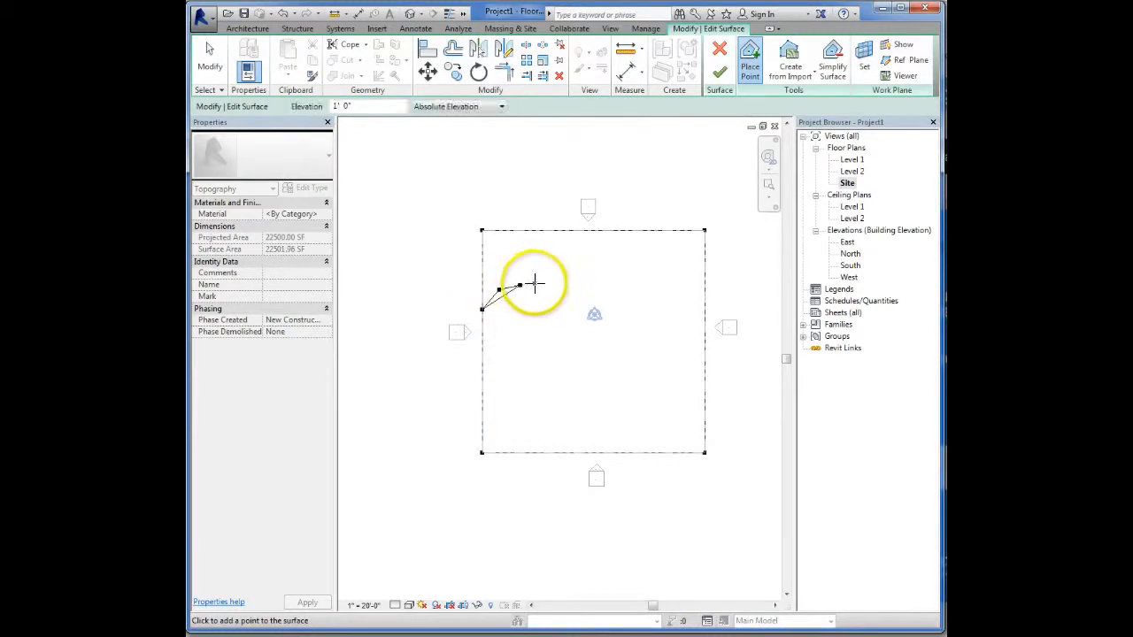
left_click(538, 282)
left_click(555, 278)
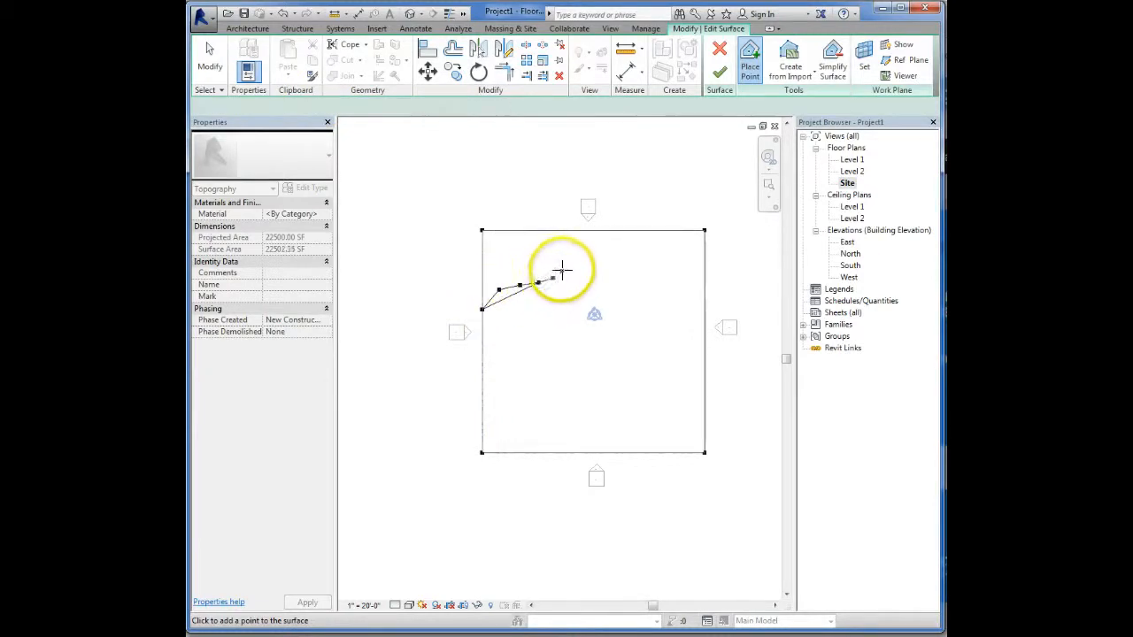
left_click(562, 270)
left_click(575, 257)
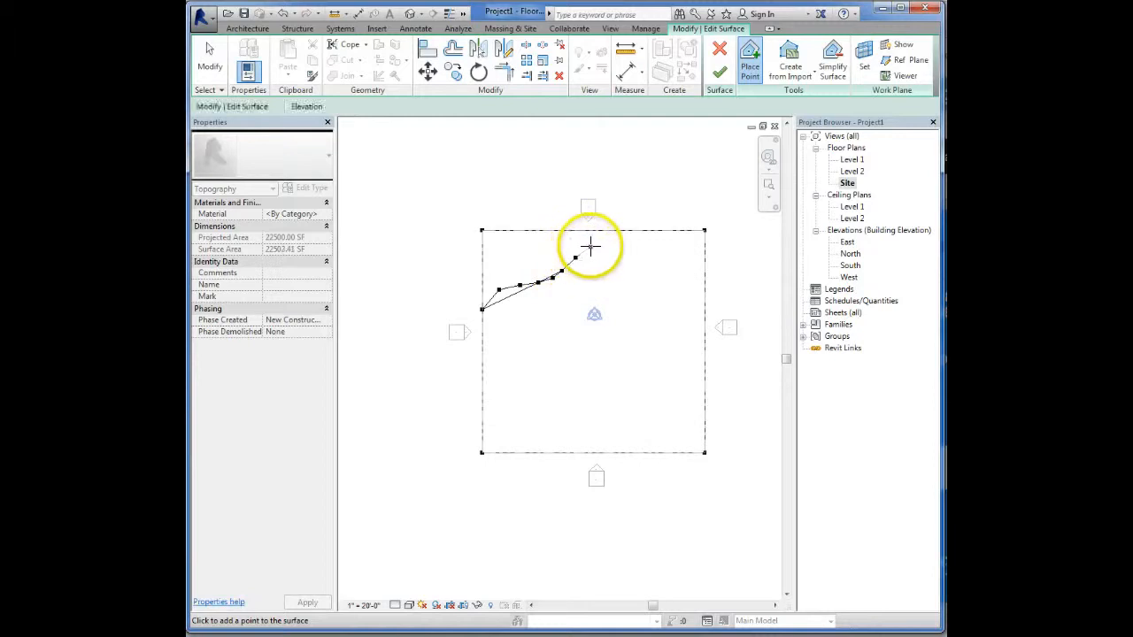
left_click(590, 247)
left_click(605, 244)
left_click(624, 240)
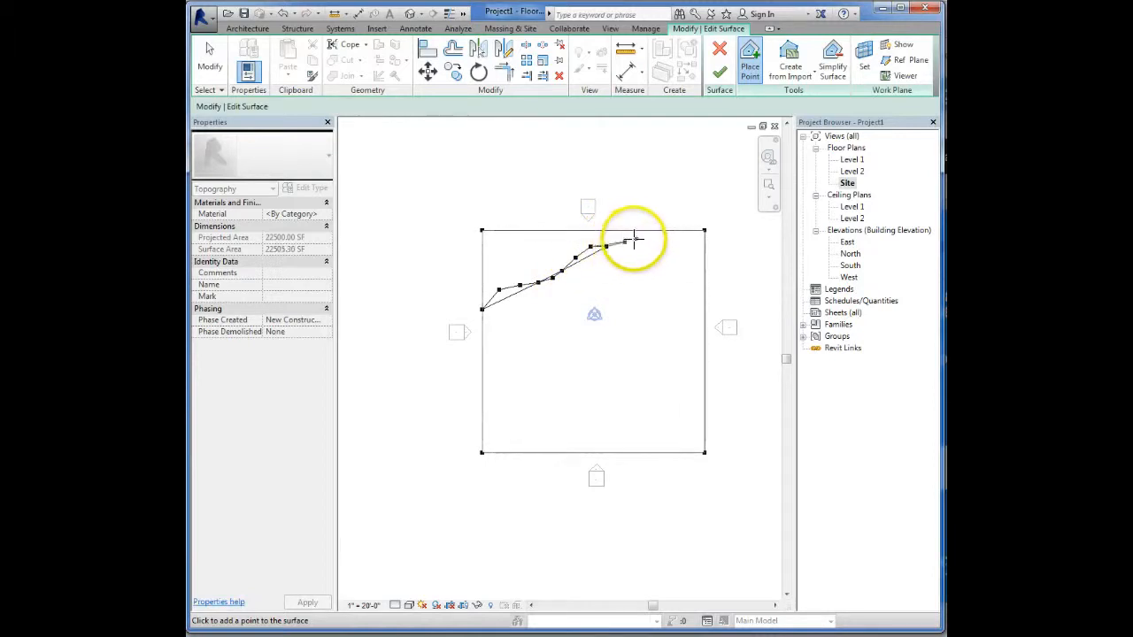
left_click(637, 237)
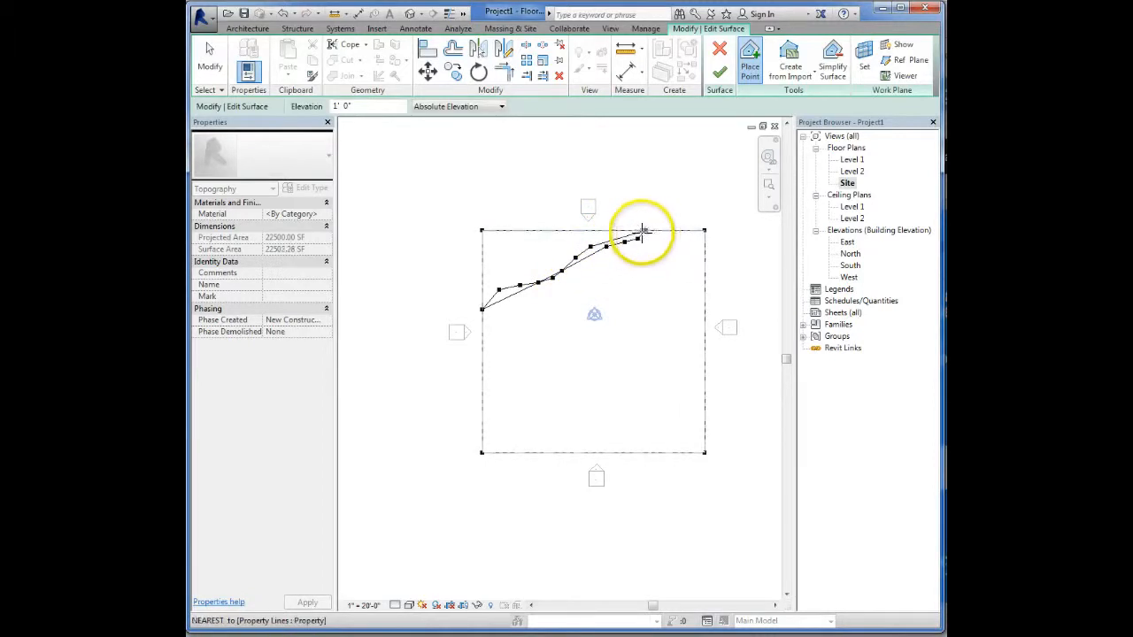
left_click(645, 231)
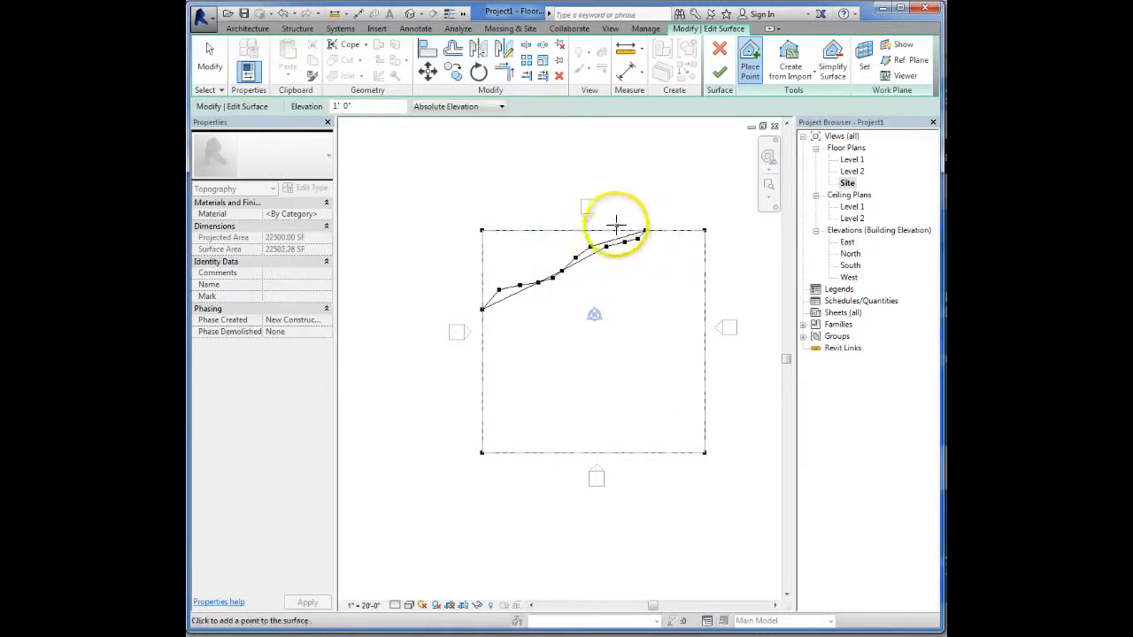
left_click(482, 231)
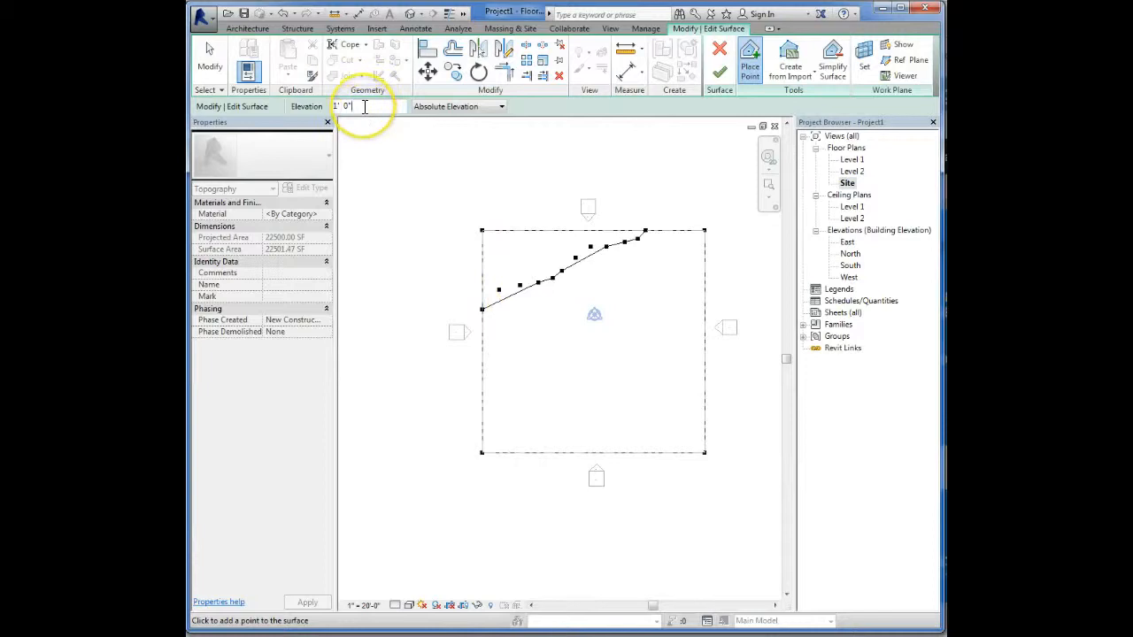
left_click(482, 308)
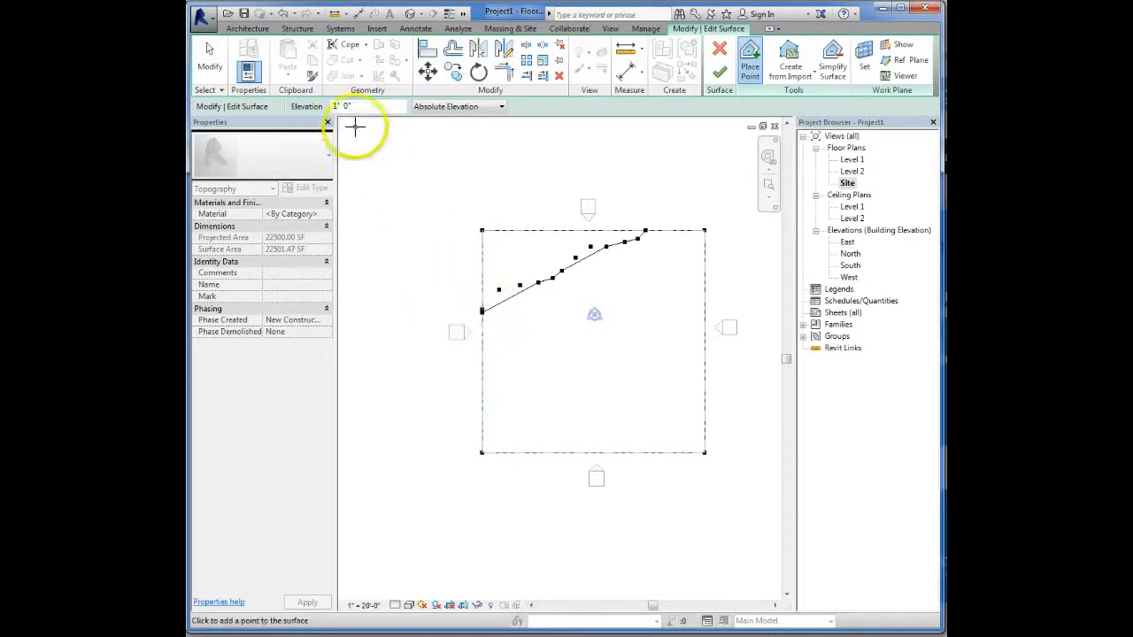
- Set the elevation to 2' 0" and place a second line of points nearer the northwest corner, including the corner and the west edge
left_click_drag(362, 107, 307, 106)
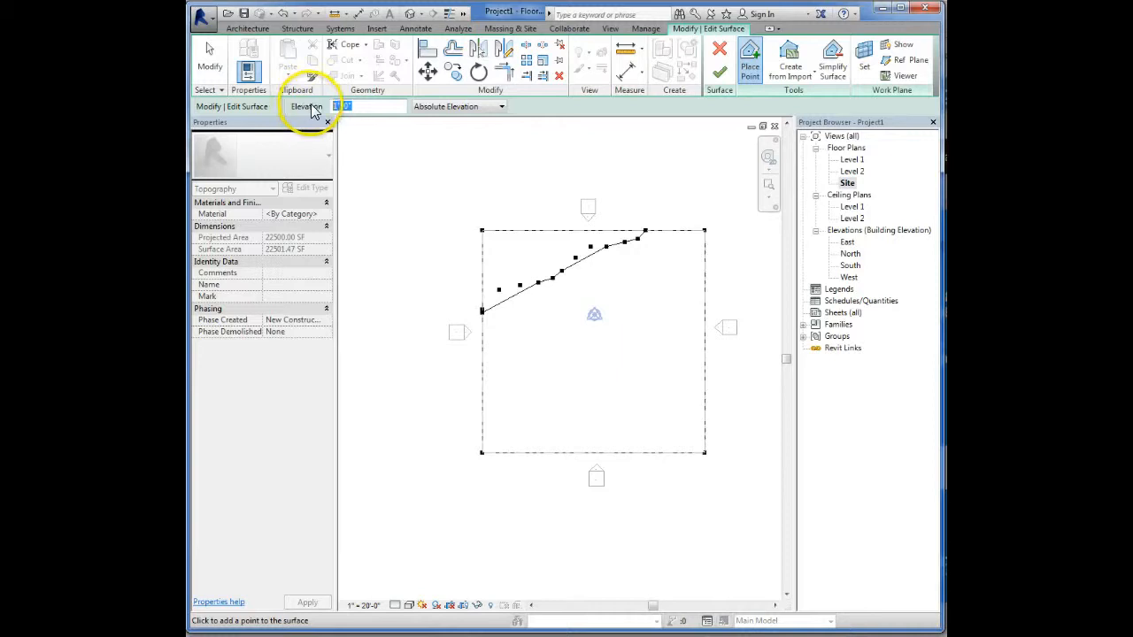
left_click(491, 277)
left_click(535, 263)
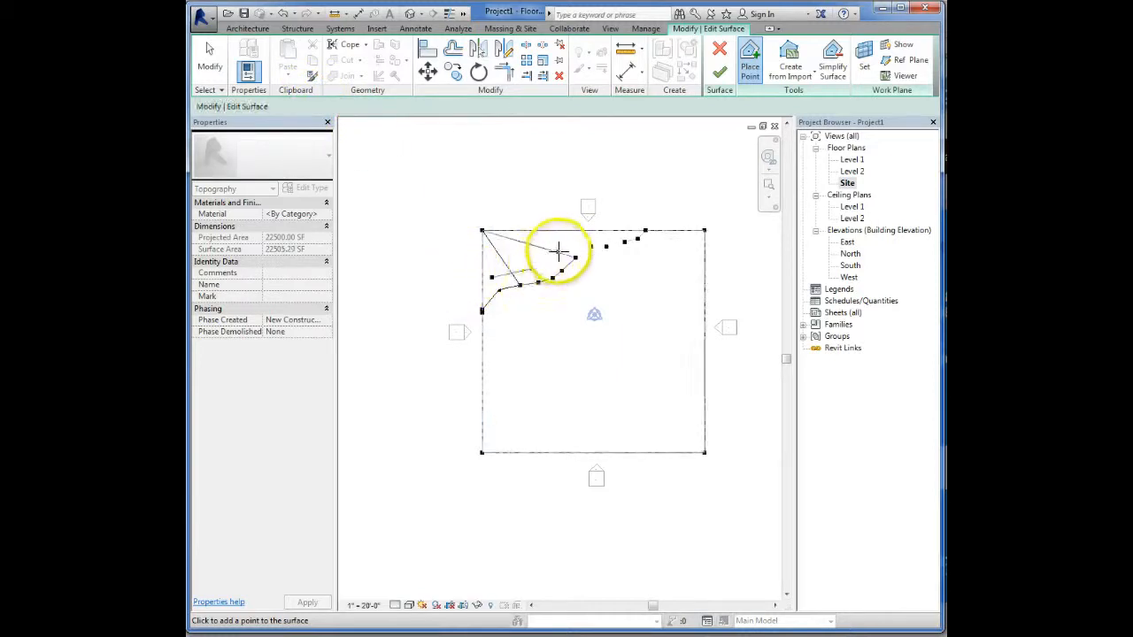
left_click(563, 253)
left_click(593, 241)
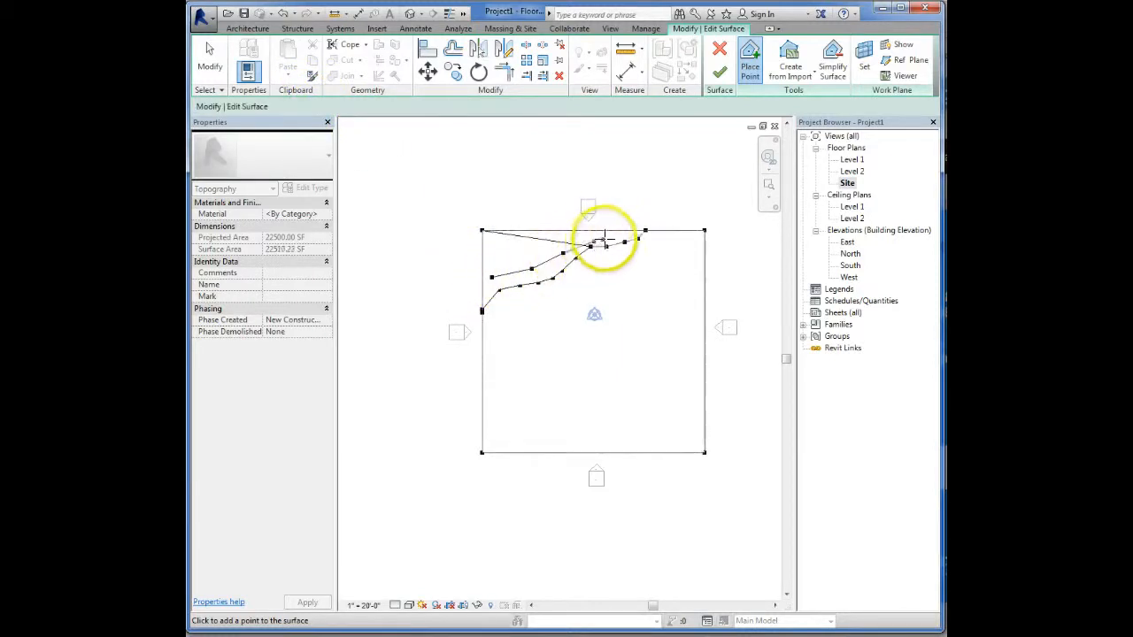
left_click(608, 236)
left_click(612, 230)
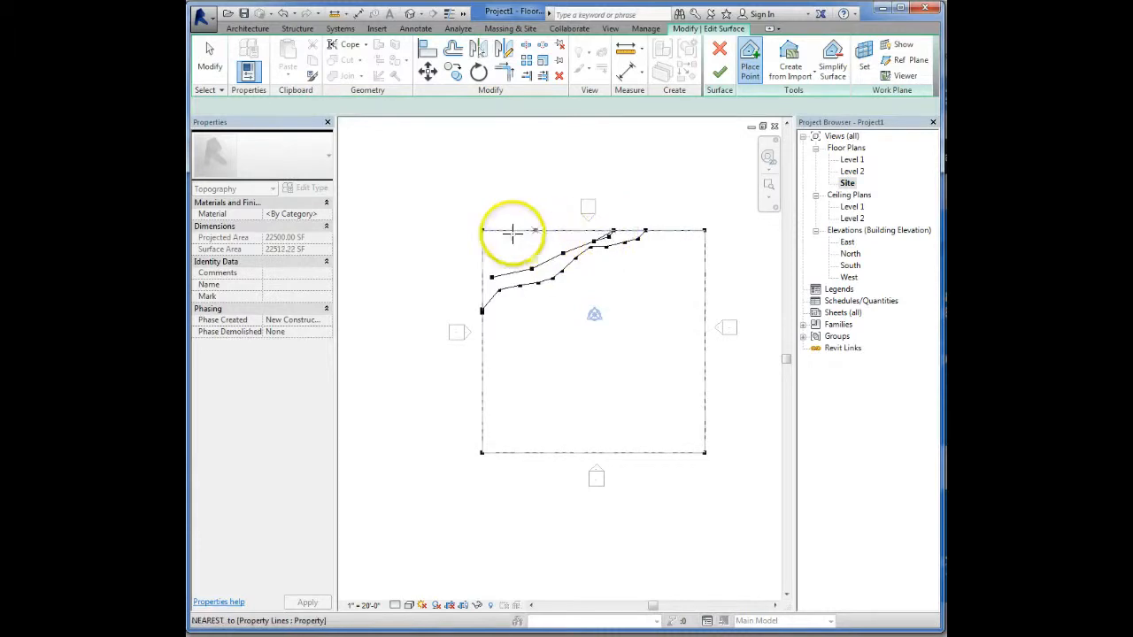
left_click(482, 230)
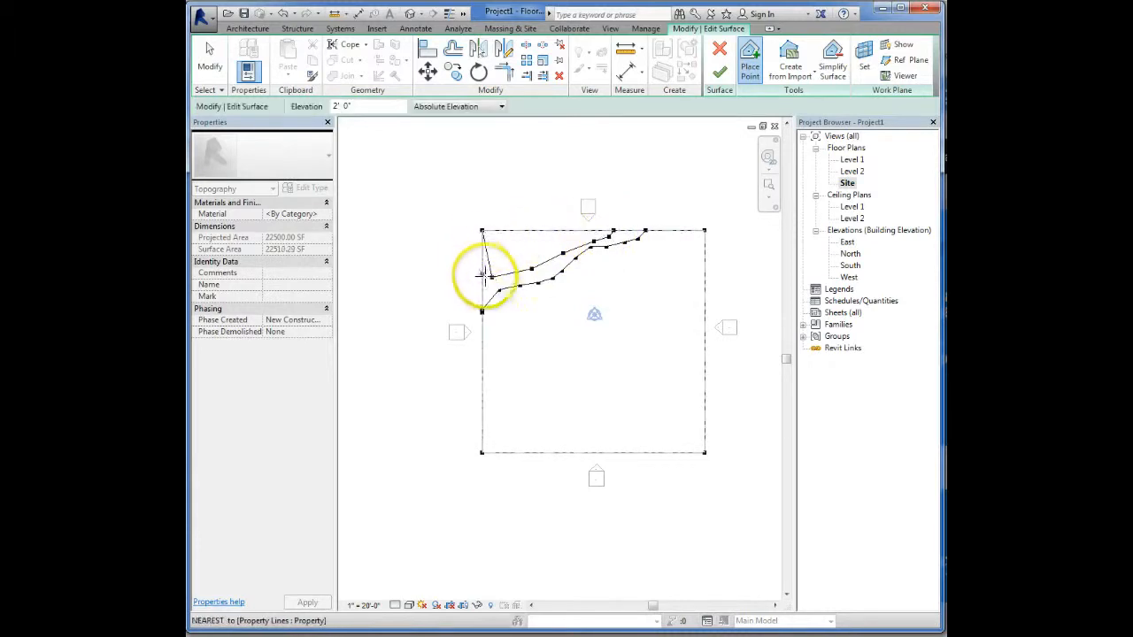
left_click(483, 280)
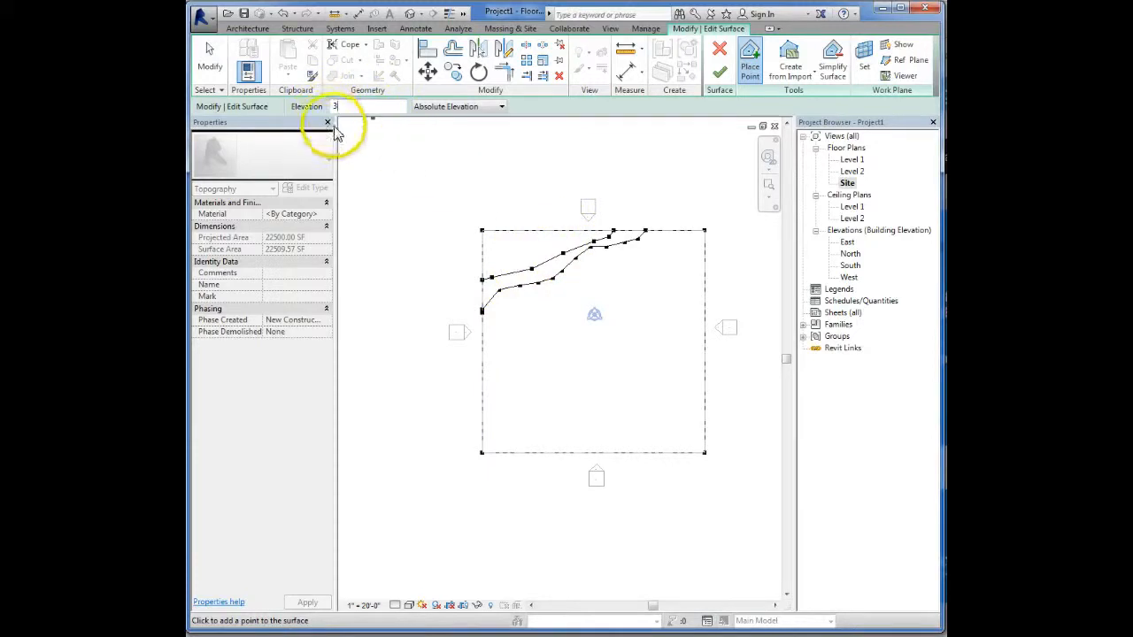
- Place a third line of points at 3' 0" elevation between the west and north edges and at the northwest corner, and finish the surface
left_click(481, 273)
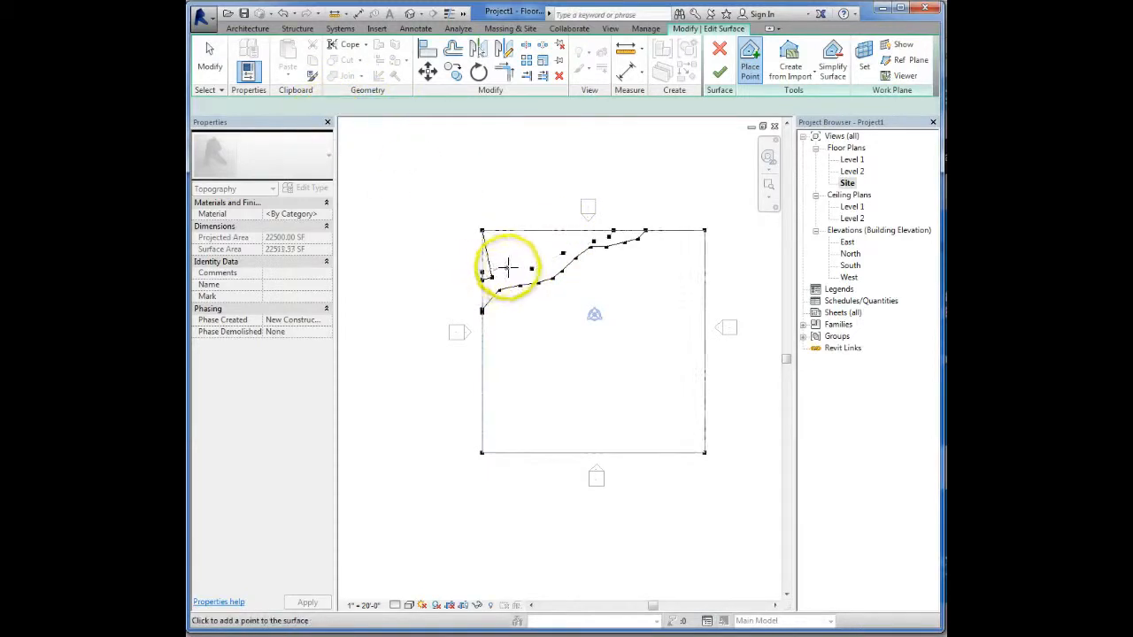
left_click(547, 255)
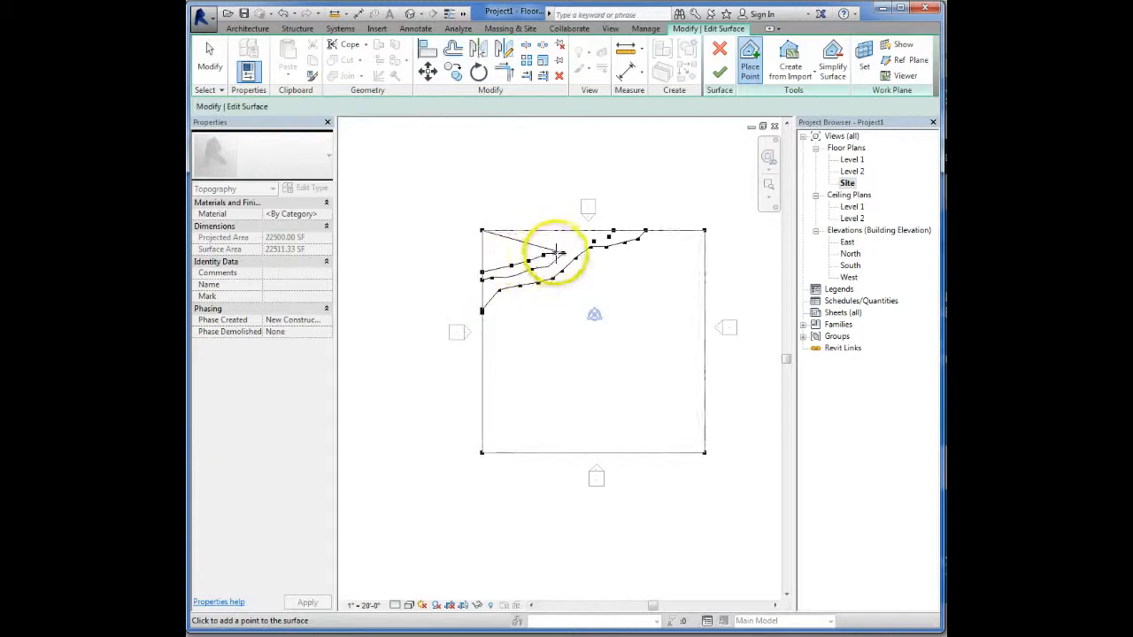
left_click(576, 232)
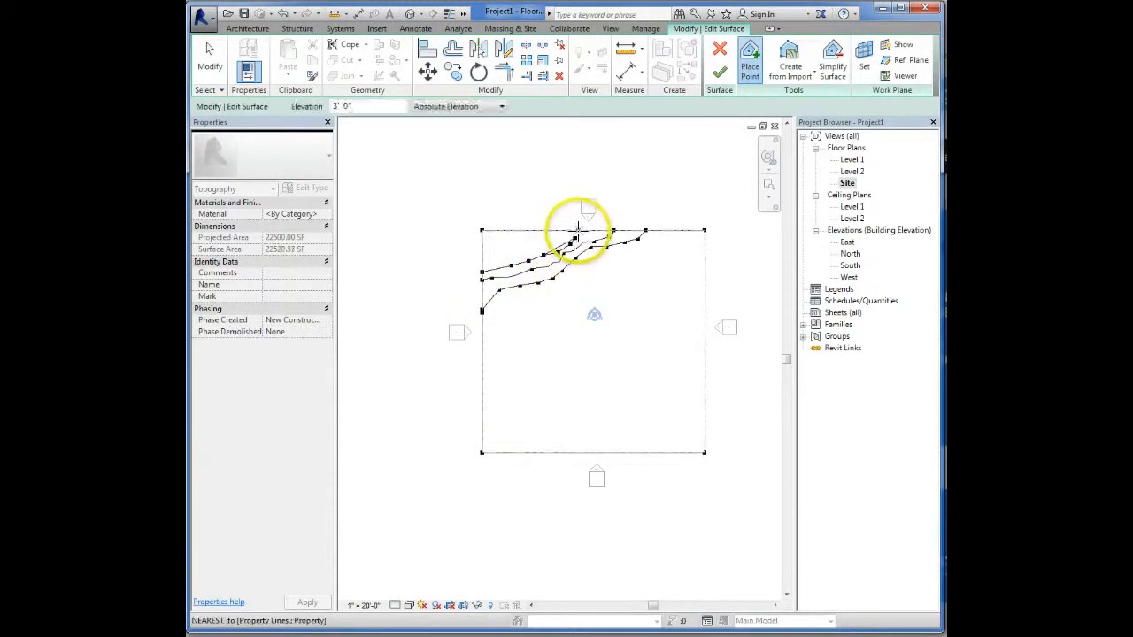
left_click(481, 231)
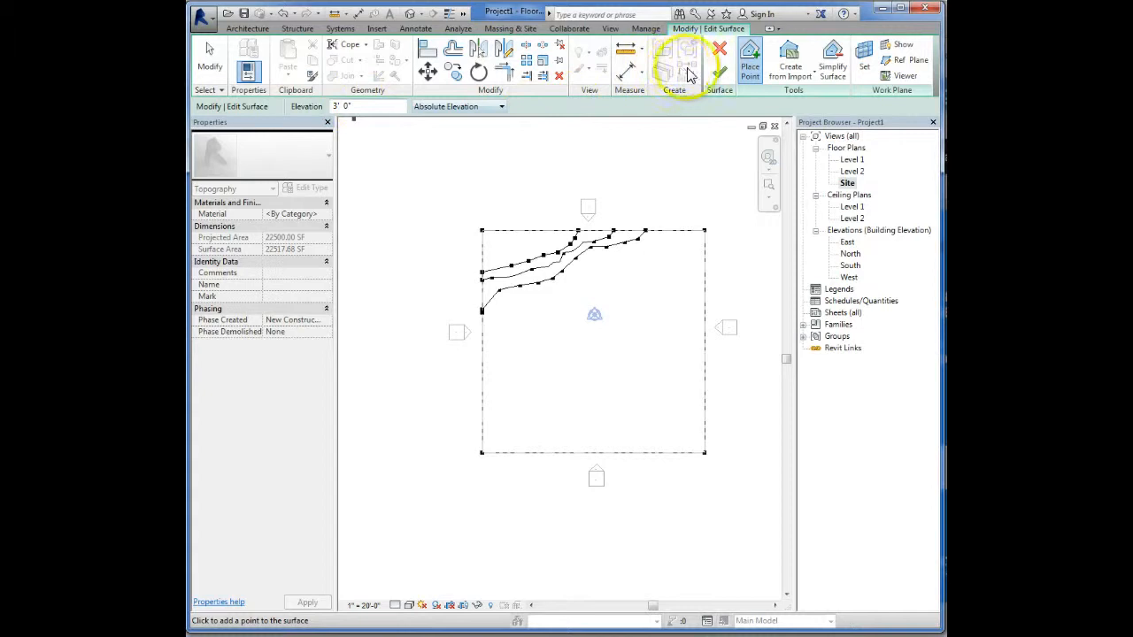
left_click(719, 78)
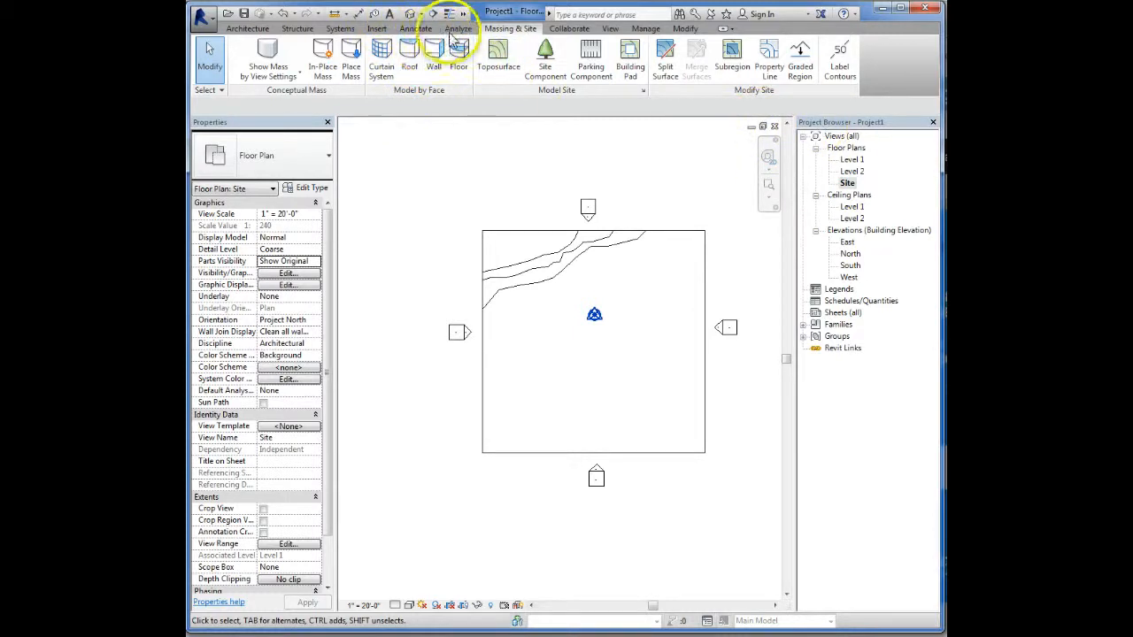
- Open the default 3D view of the site and set its visual style to Shaded to inspect the toposurface's slope
left_click(609, 29)
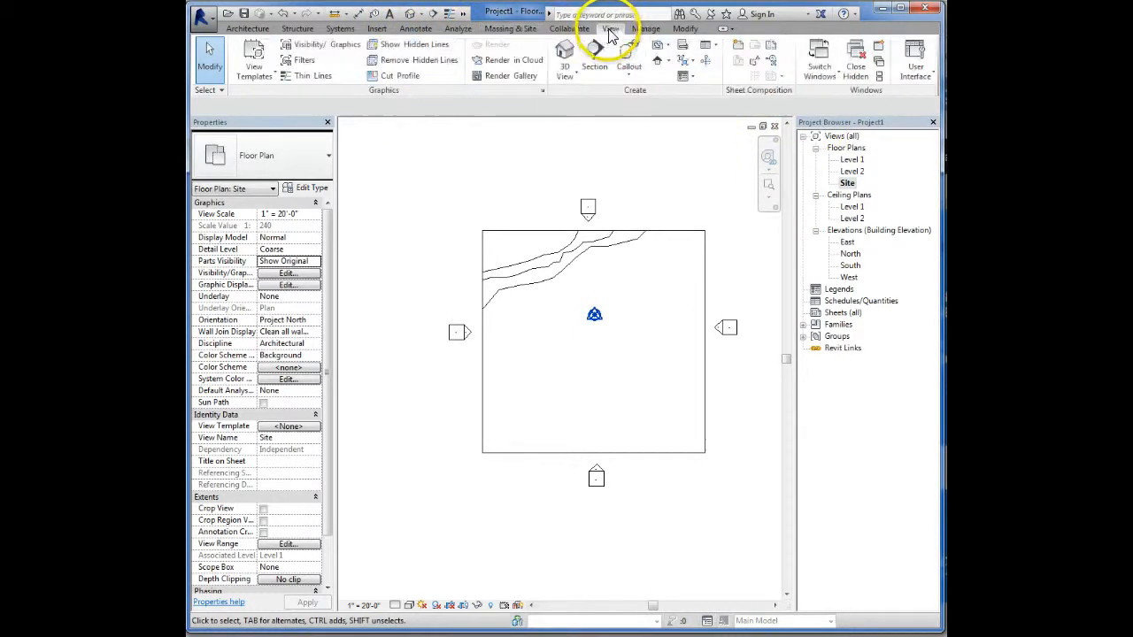
left_click(566, 53)
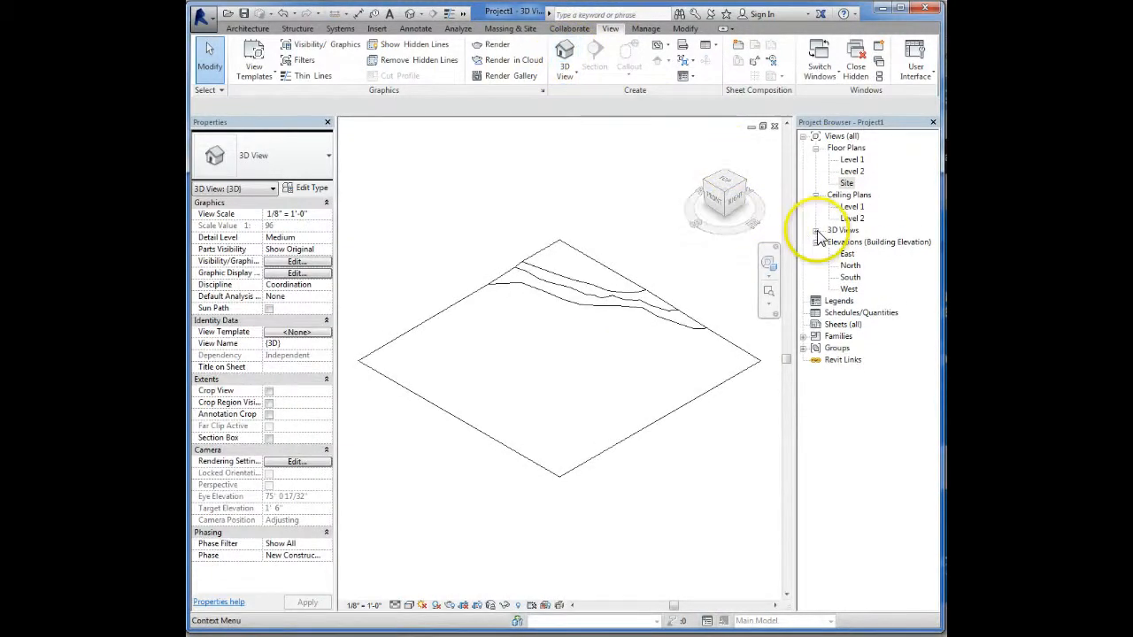
left_click(847, 182)
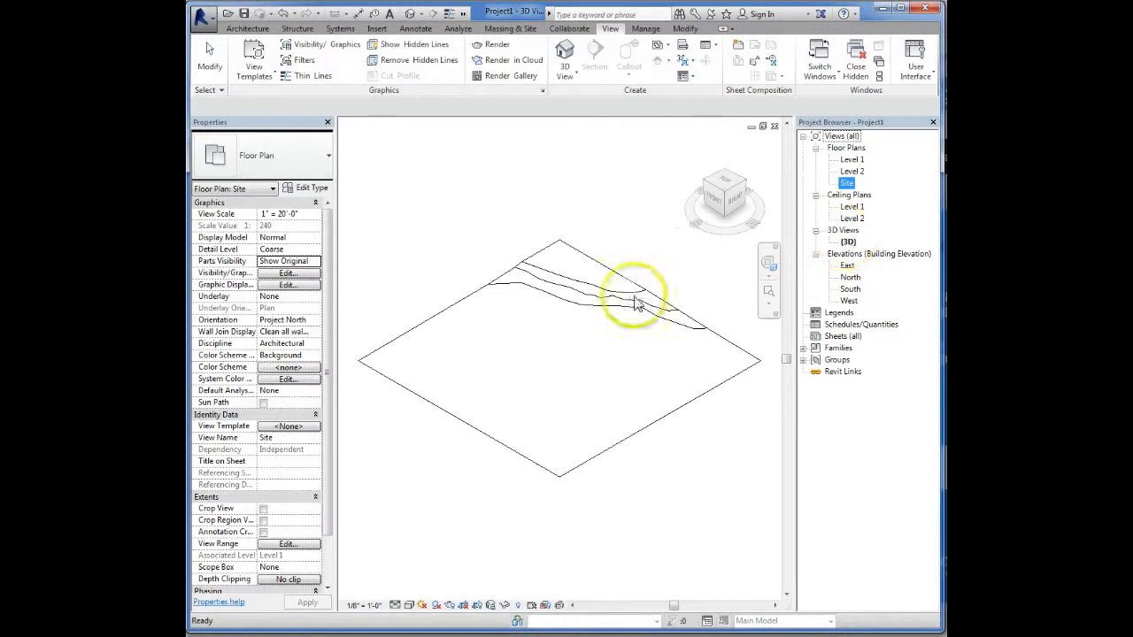
left_click(409, 609)
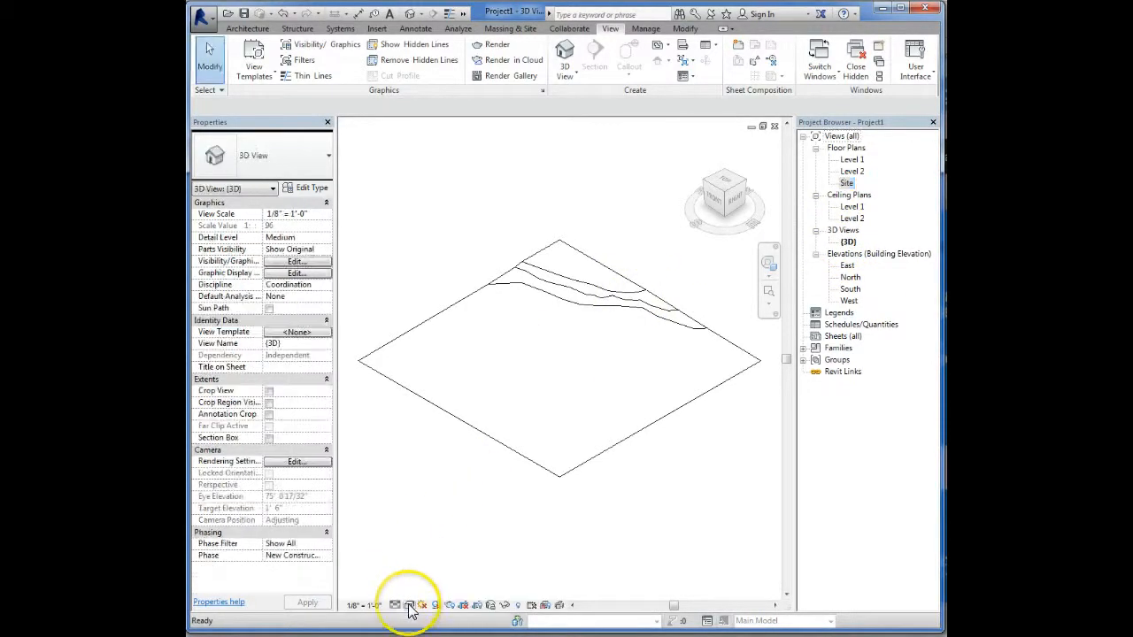
left_click(410, 608)
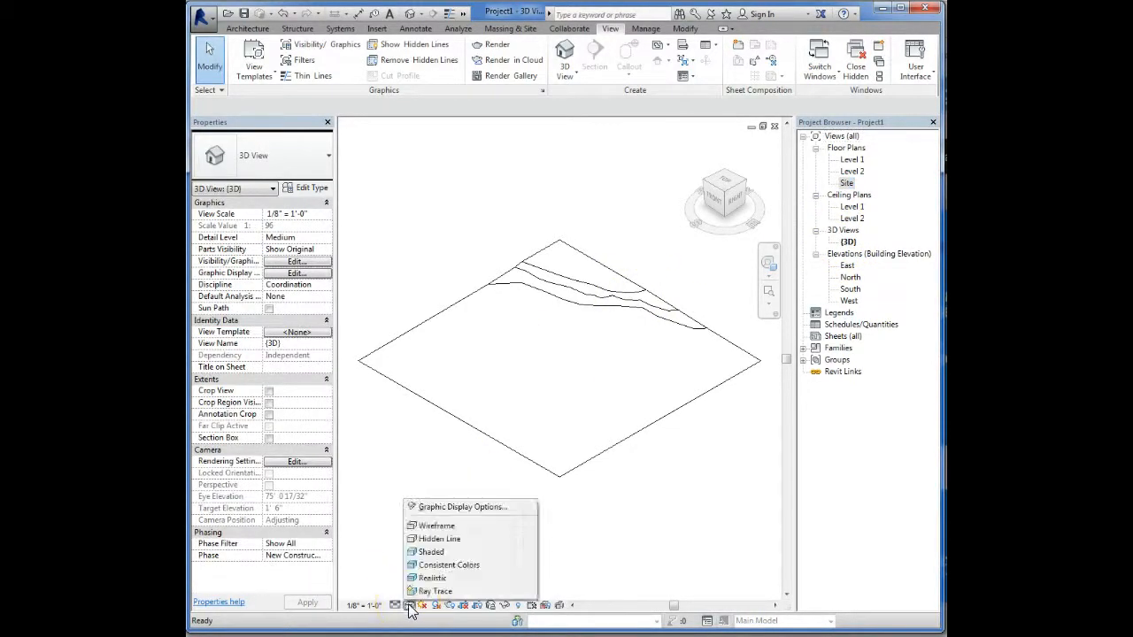
left_click(427, 554)
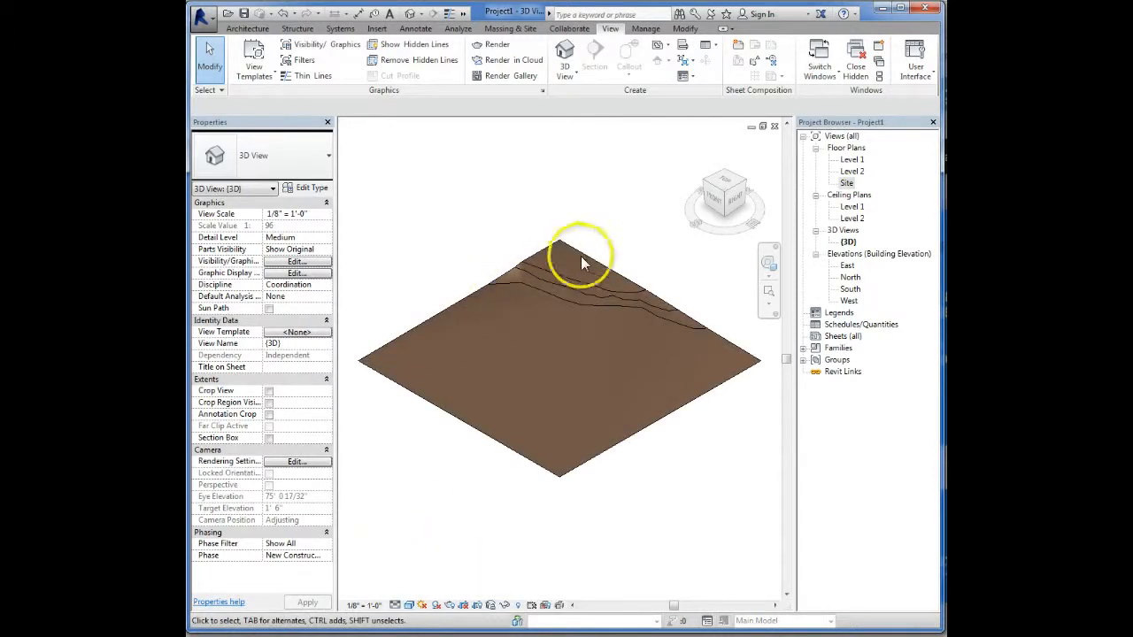
scroll(568, 283, "up", 8)
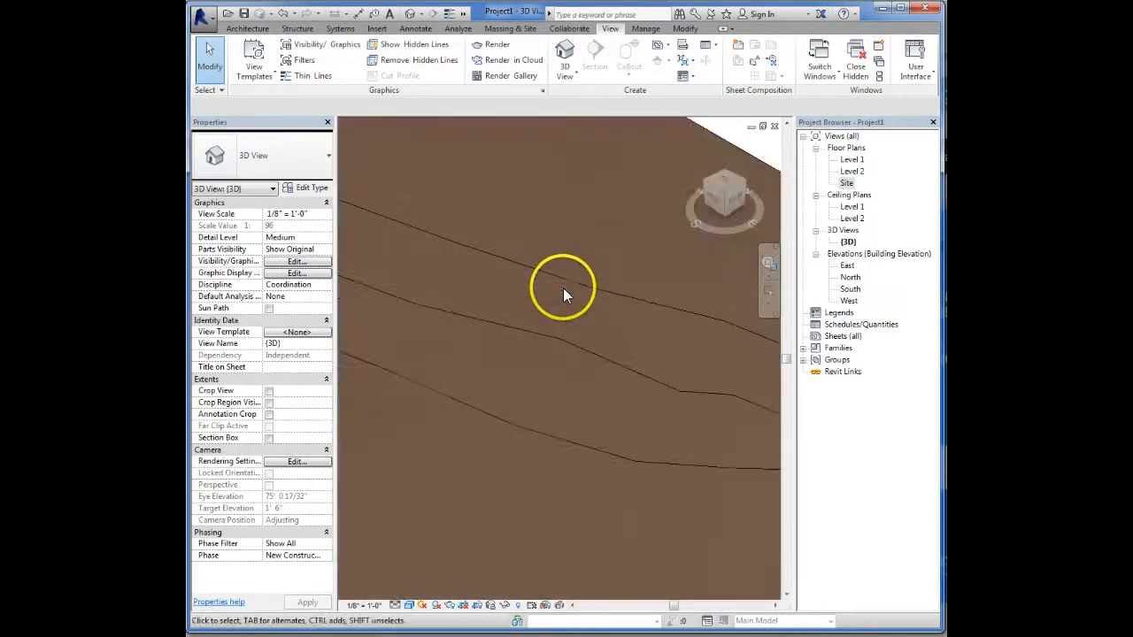
scroll(563, 288, "down", 8)
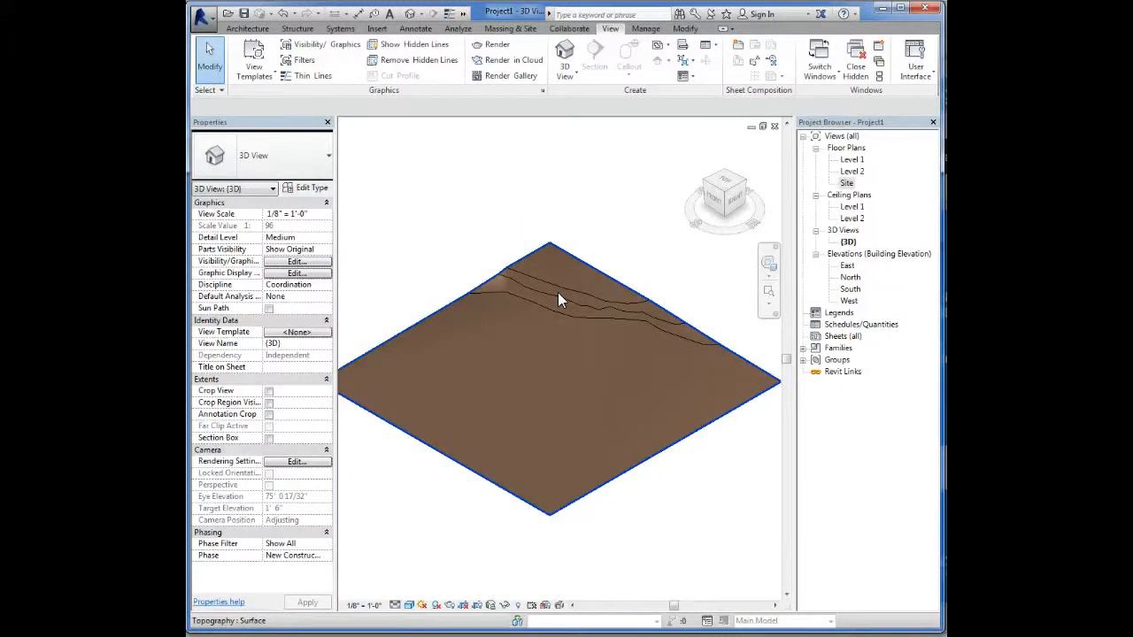
middle_click_drag(558, 296, 647, 240, "shift")
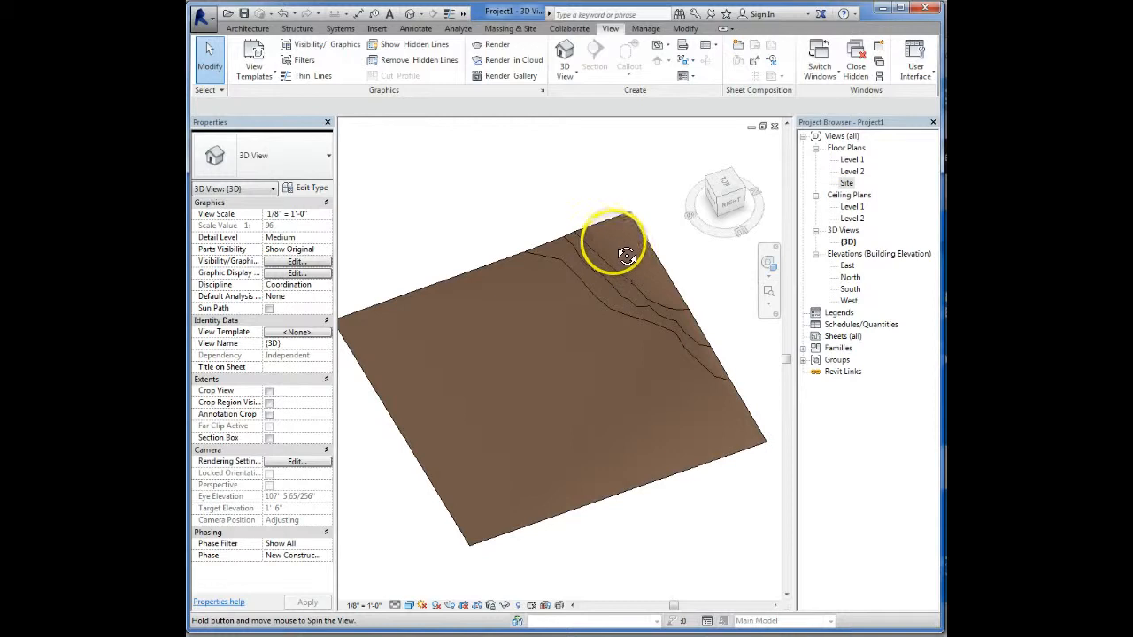
middle_click_drag(627, 248, 607, 246, "shift")
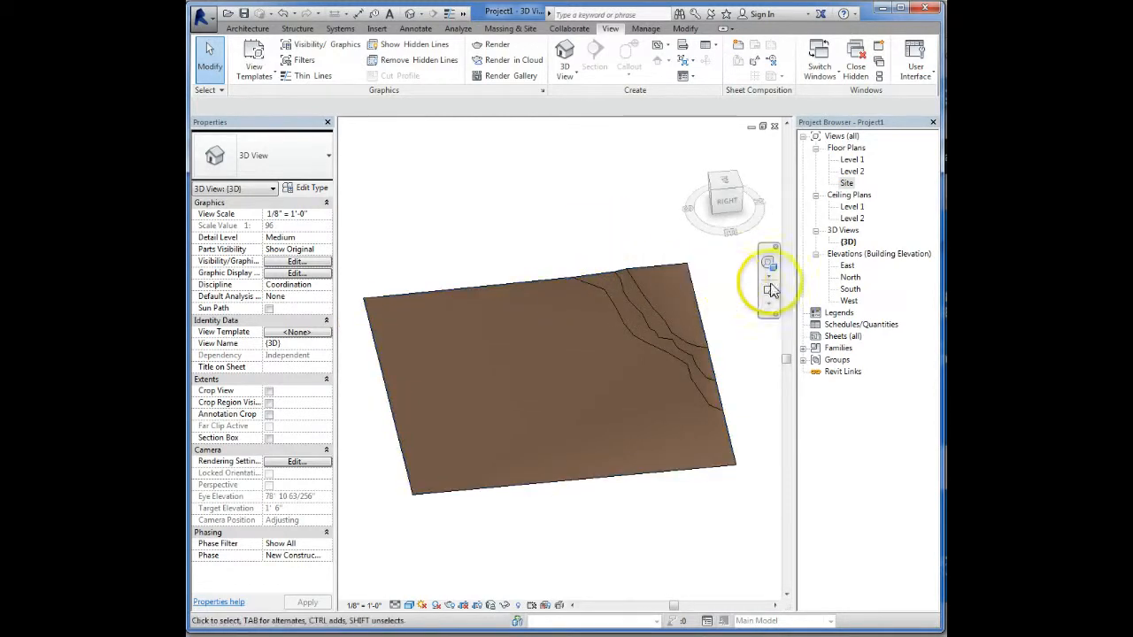
- Label the contours in the Site plan with a line from the west edge near the northwest corner across all three contours to the east edge
double_click(846, 183)
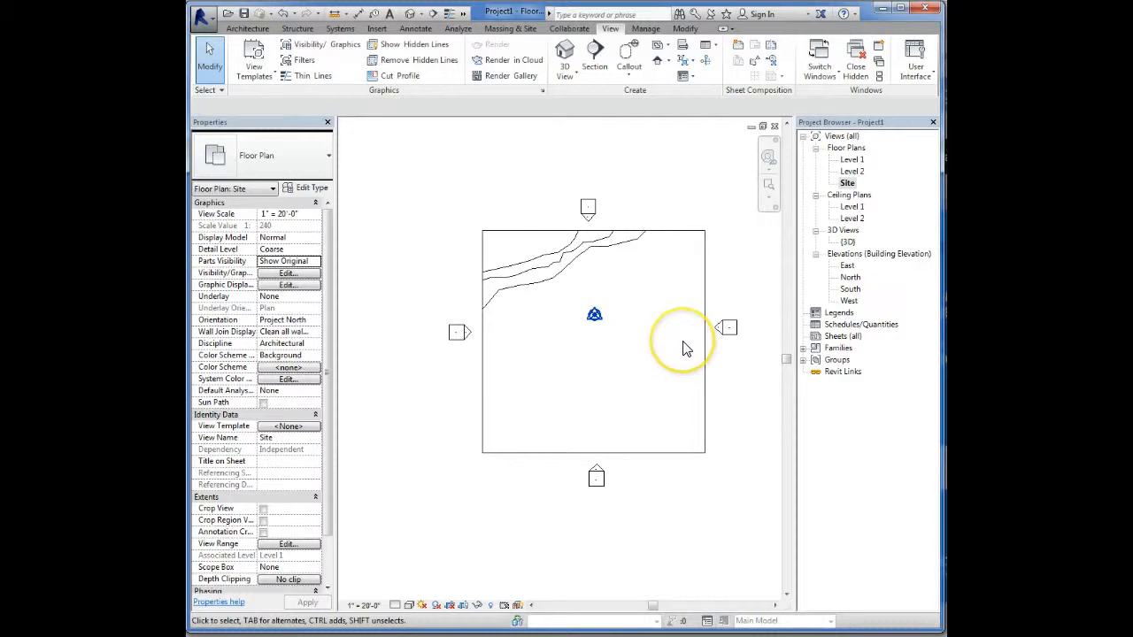
left_click(521, 29)
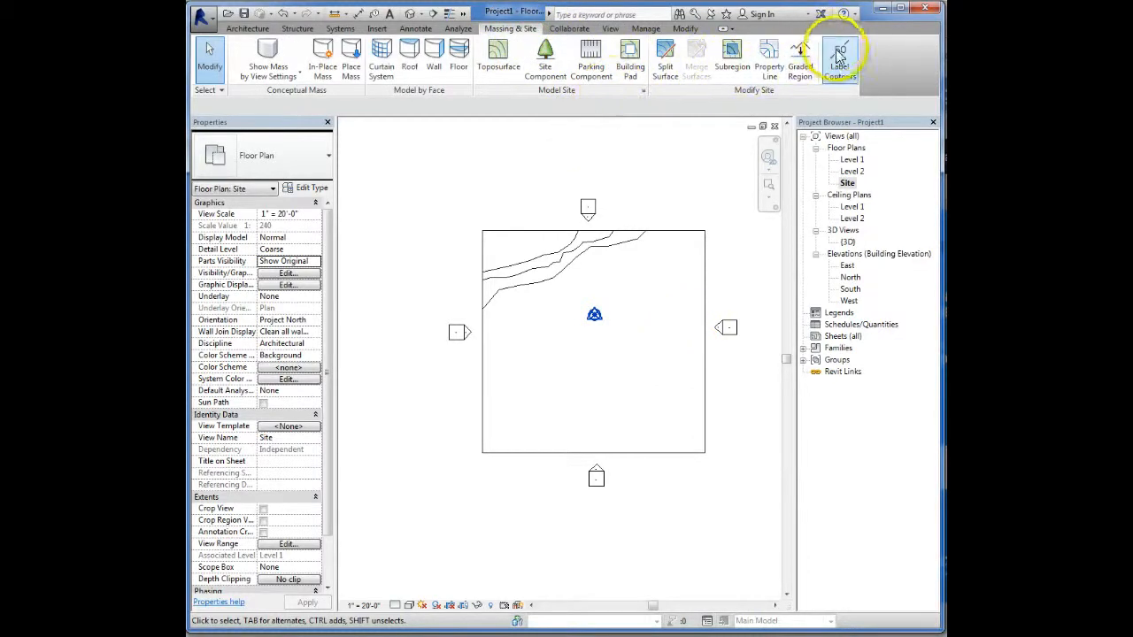
left_click(838, 56)
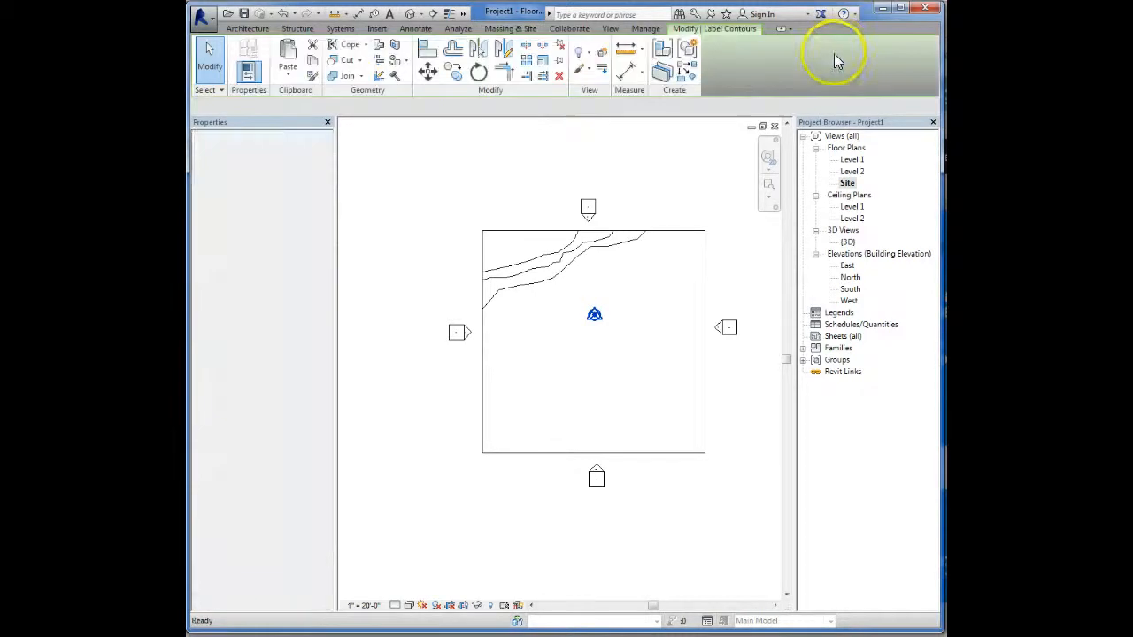
left_click(481, 245)
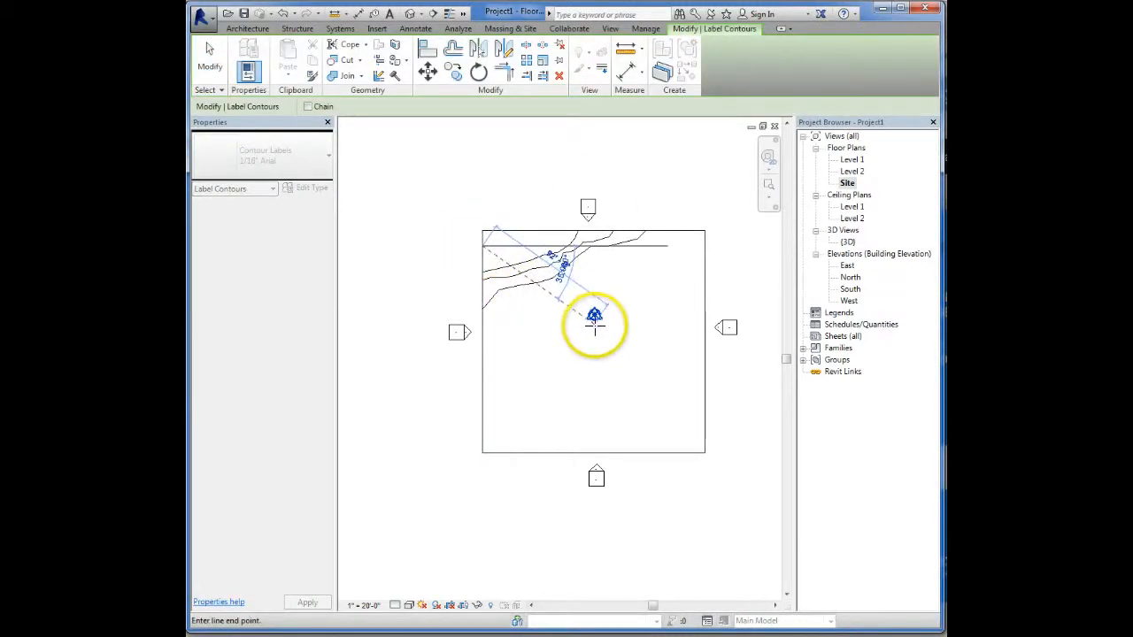
left_click(701, 314)
scroll(552, 263, "up", 5)
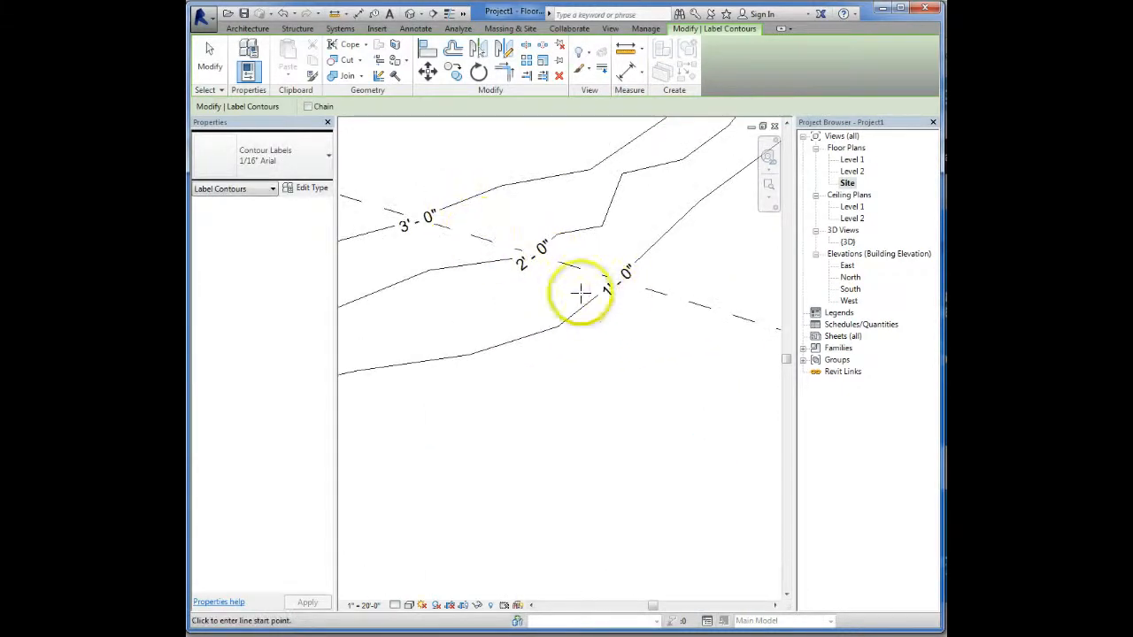
scroll(659, 337, "down", 1)
scroll(658, 338, "down", 3)
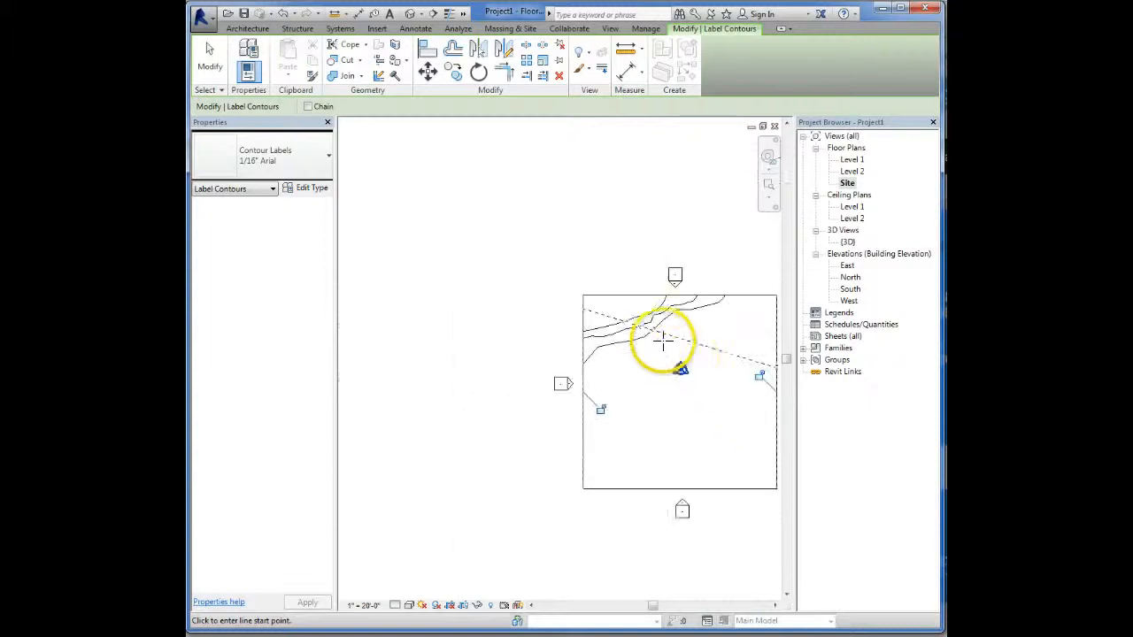
scroll(620, 347, "up", 4)
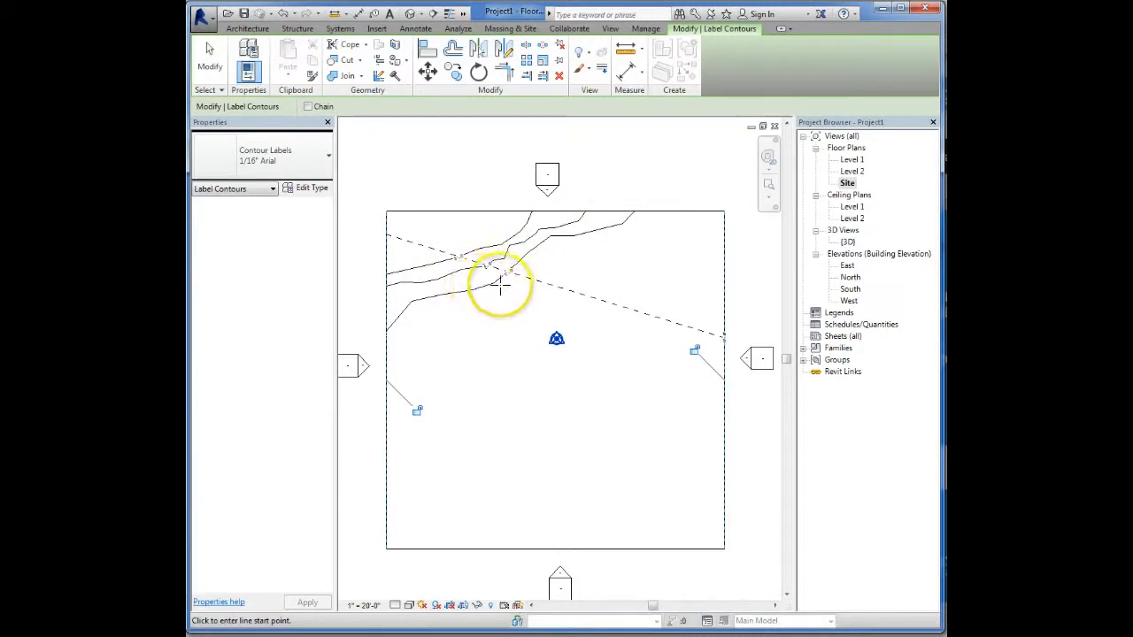
- Create a rectangular subregion 20' 0" wide and 50' 0" deep, starting on the south edge near the southwest corner, and view it in 3D
left_click(513, 29)
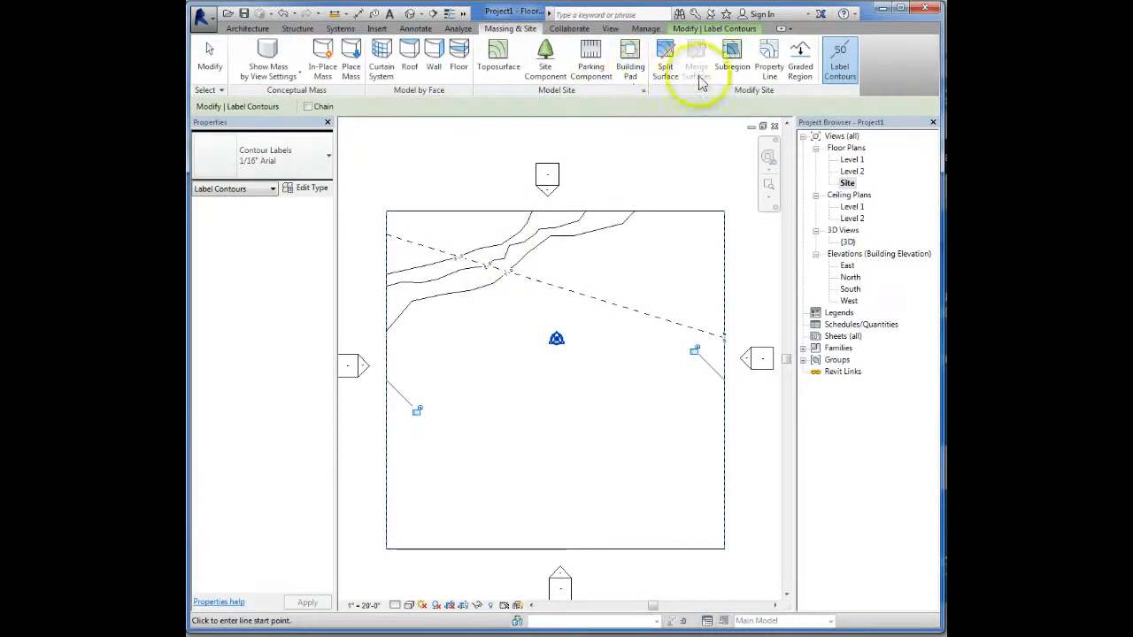
left_click(731, 55)
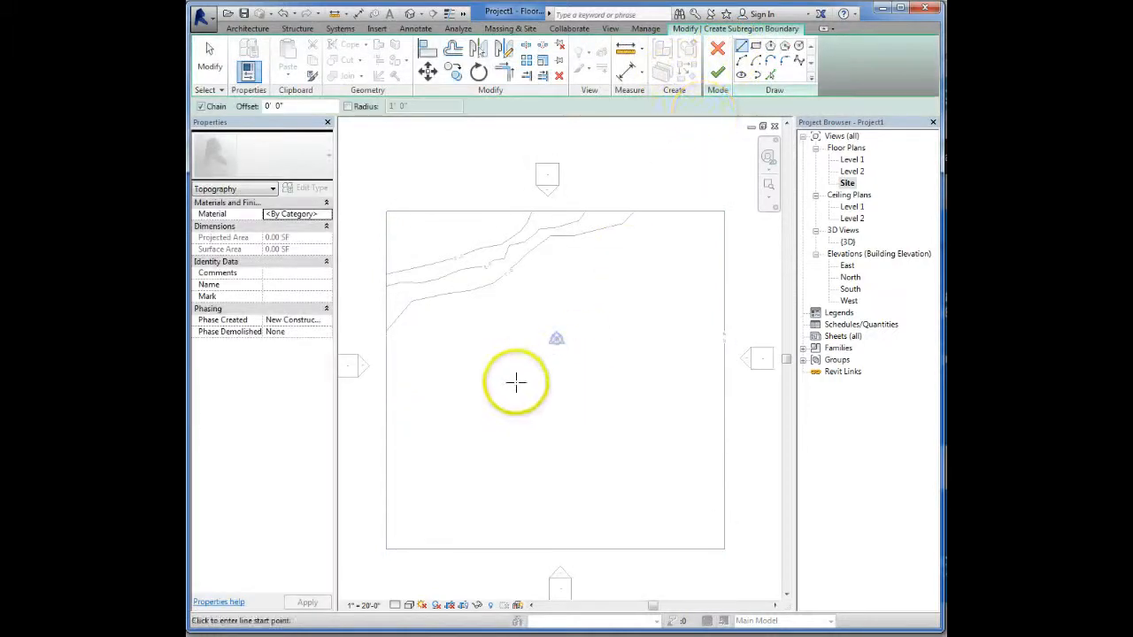
left_click(755, 49)
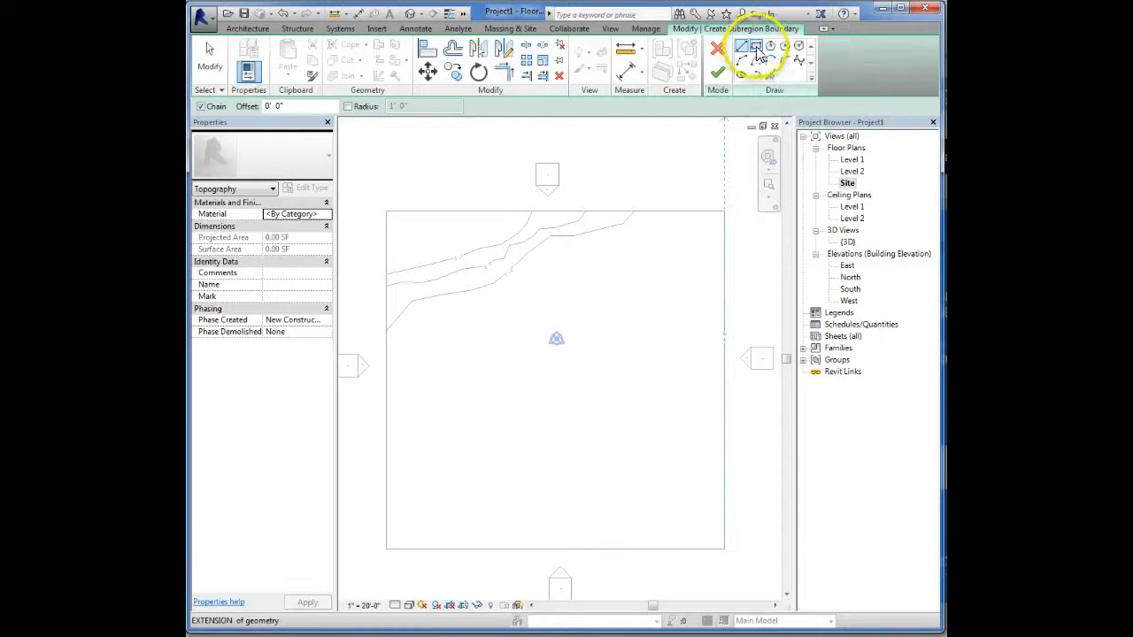
left_click(450, 548)
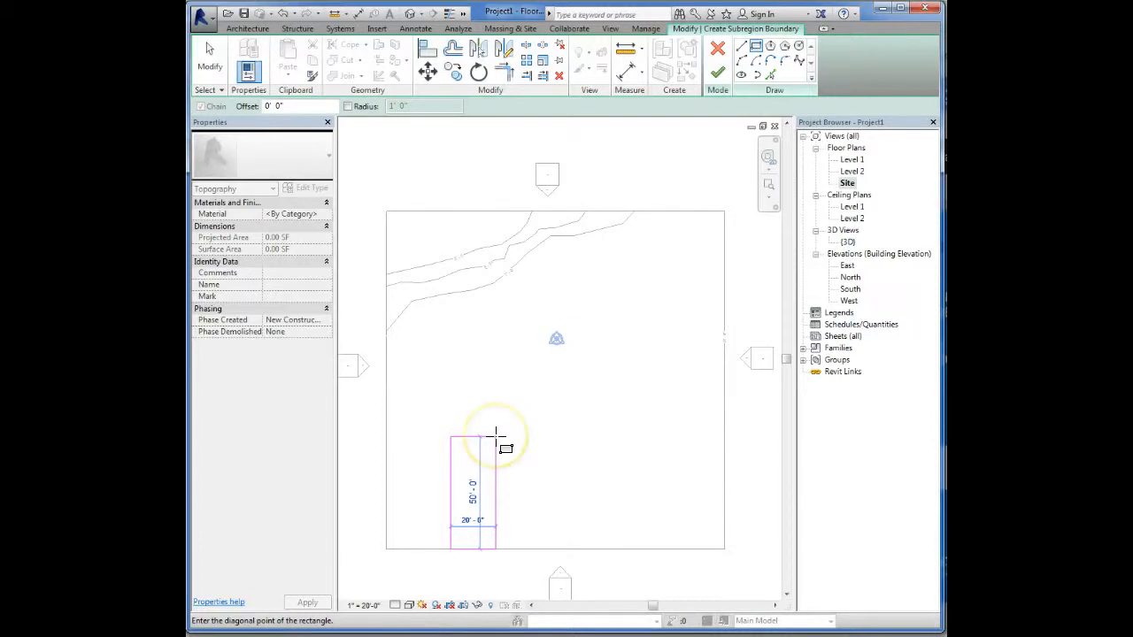
left_click(496, 436)
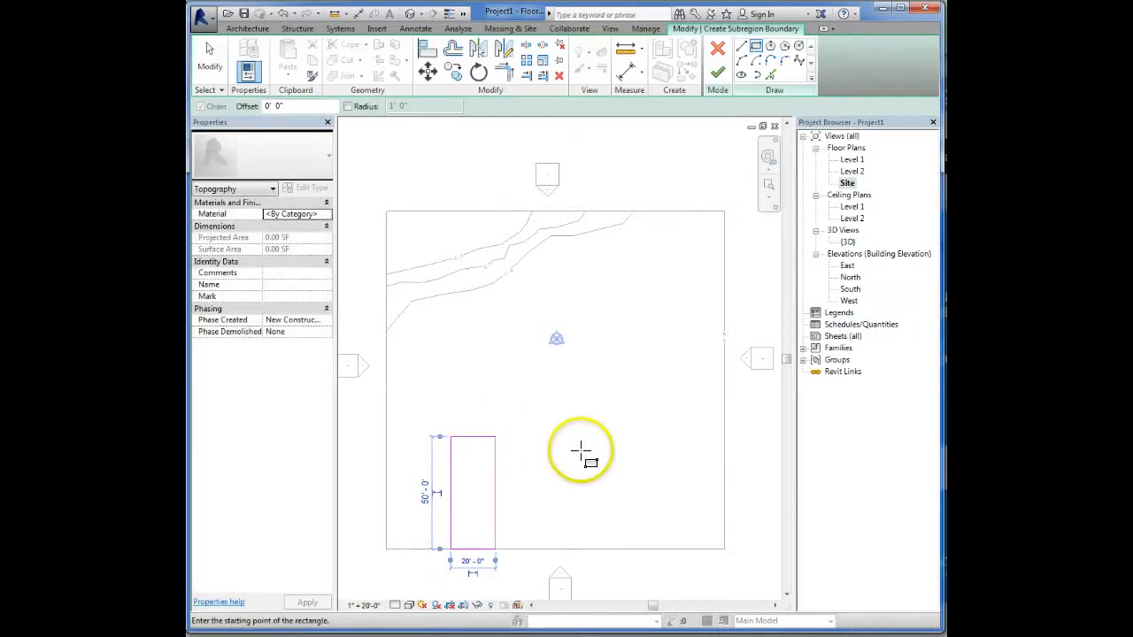
left_click(717, 77)
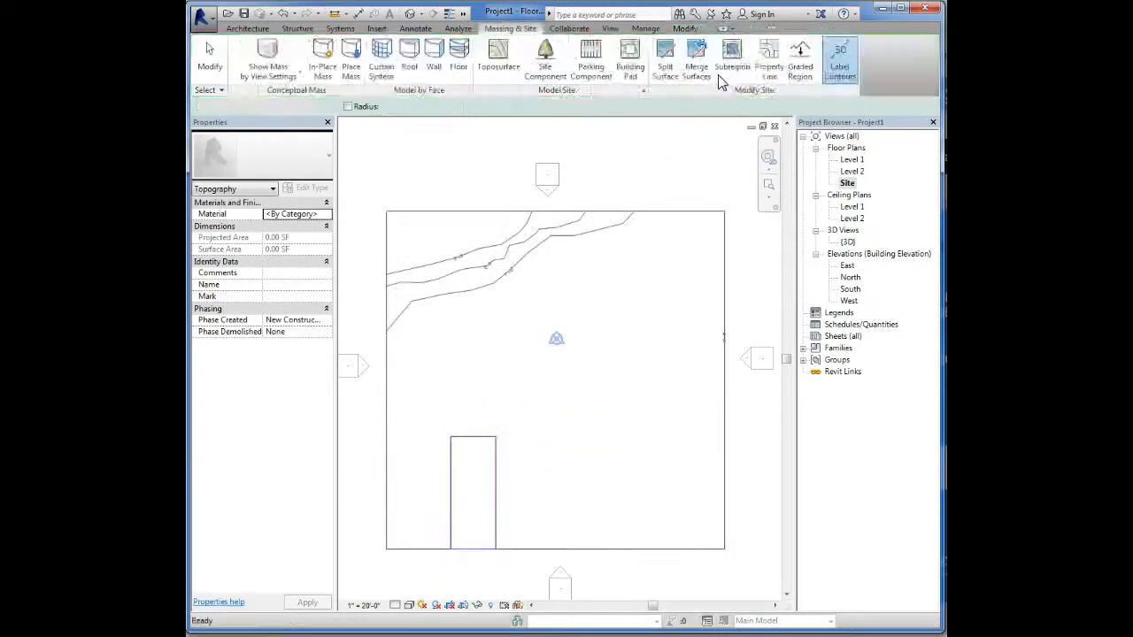
double_click(847, 242)
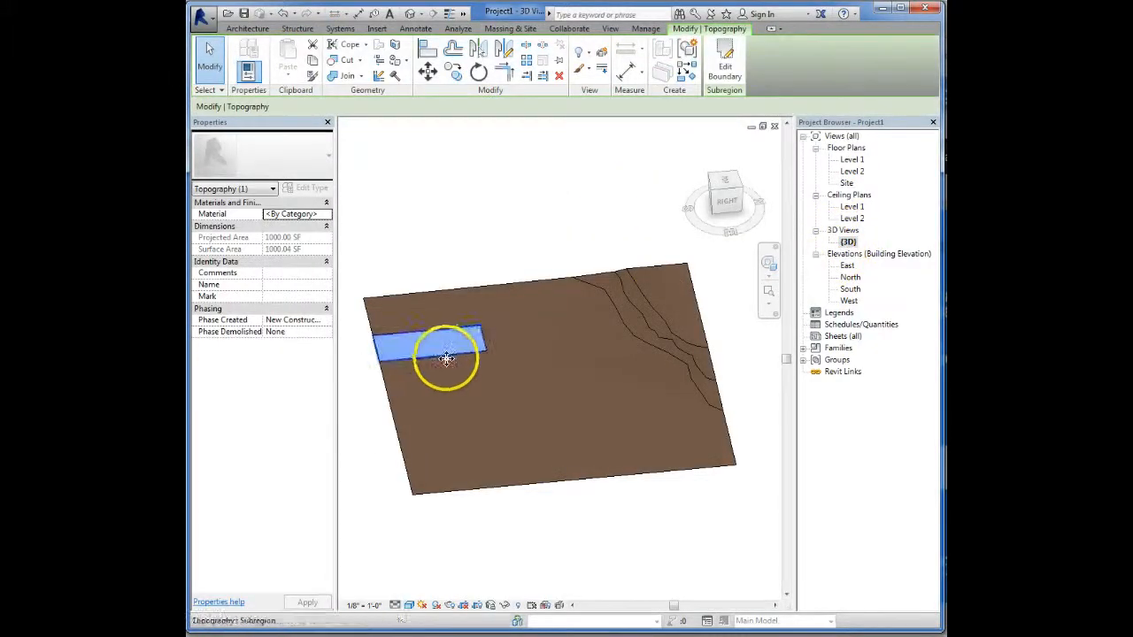
left_click(631, 294)
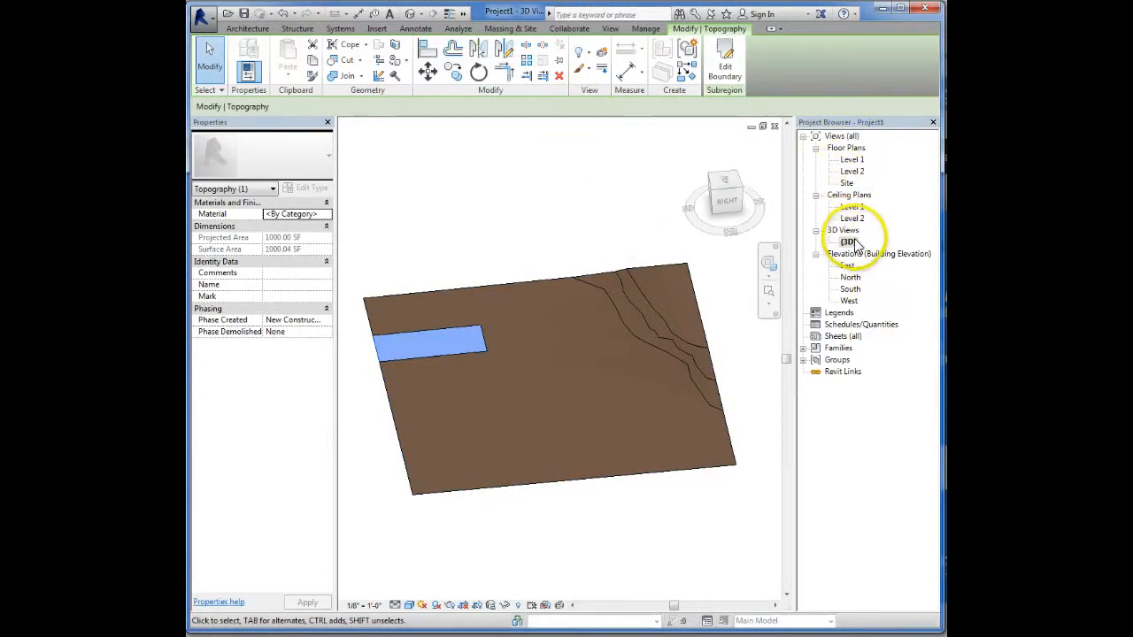
- Place two Red Ash - 25' site component trees in the Site plan, one below the contours near the west edge and one west of the subregion
left_click(512, 28)
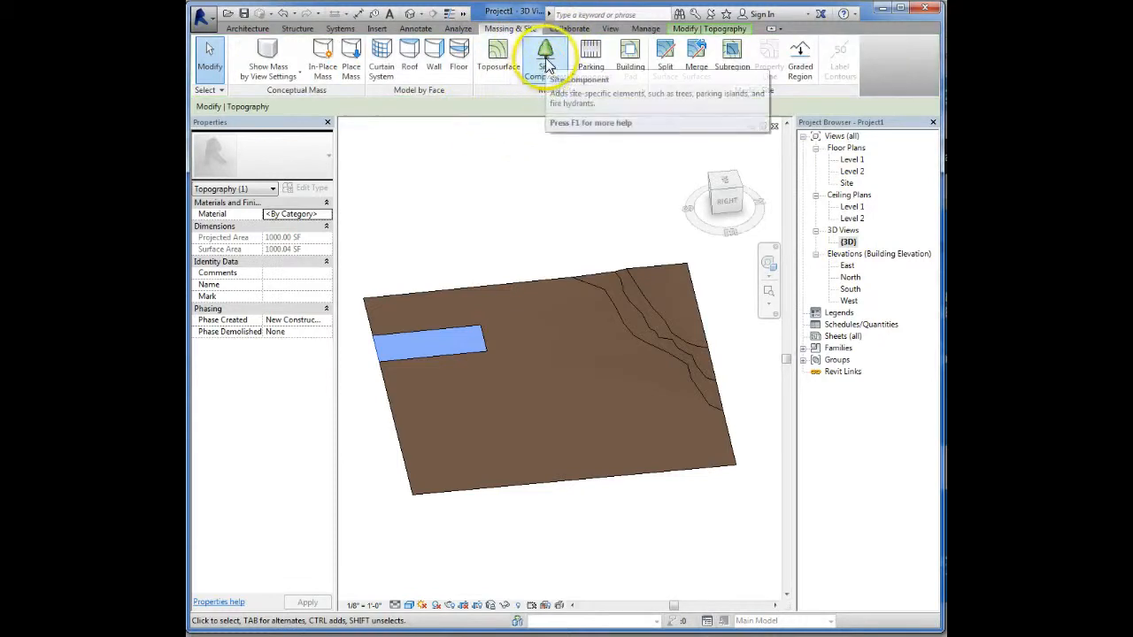
double_click(847, 183)
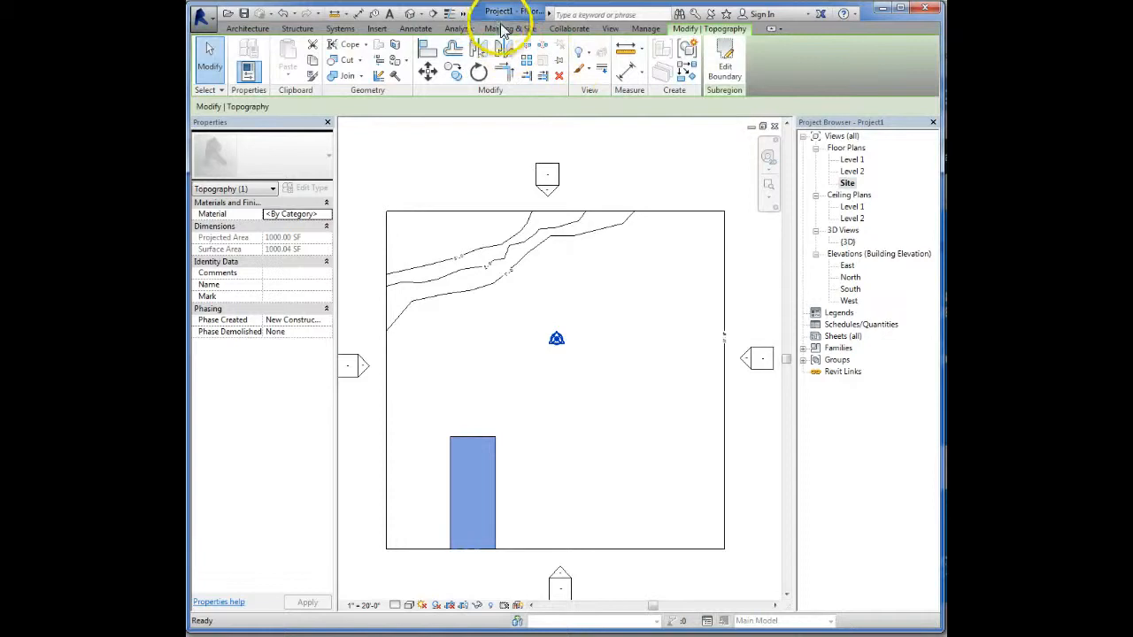
left_click(510, 28)
left_click(549, 62)
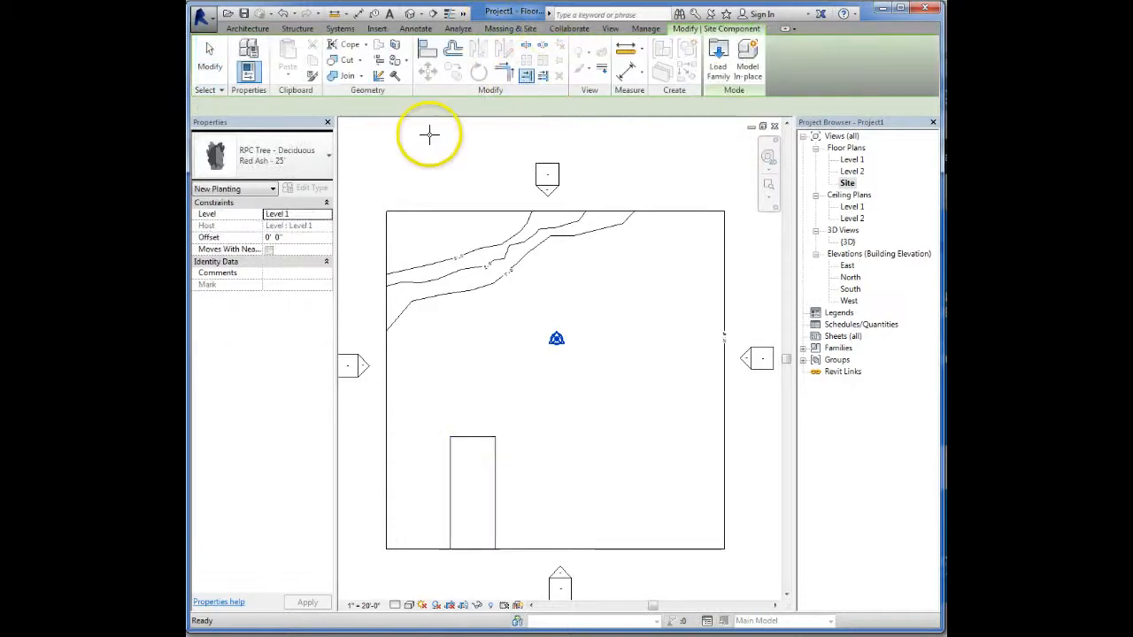
left_click(312, 162)
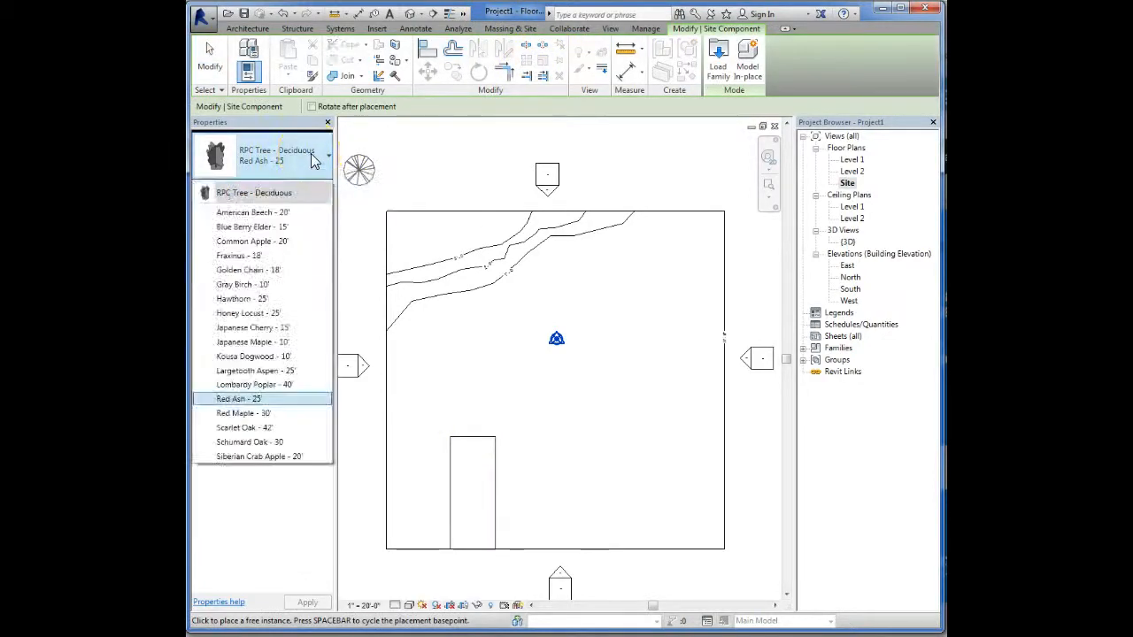
left_click(256, 370)
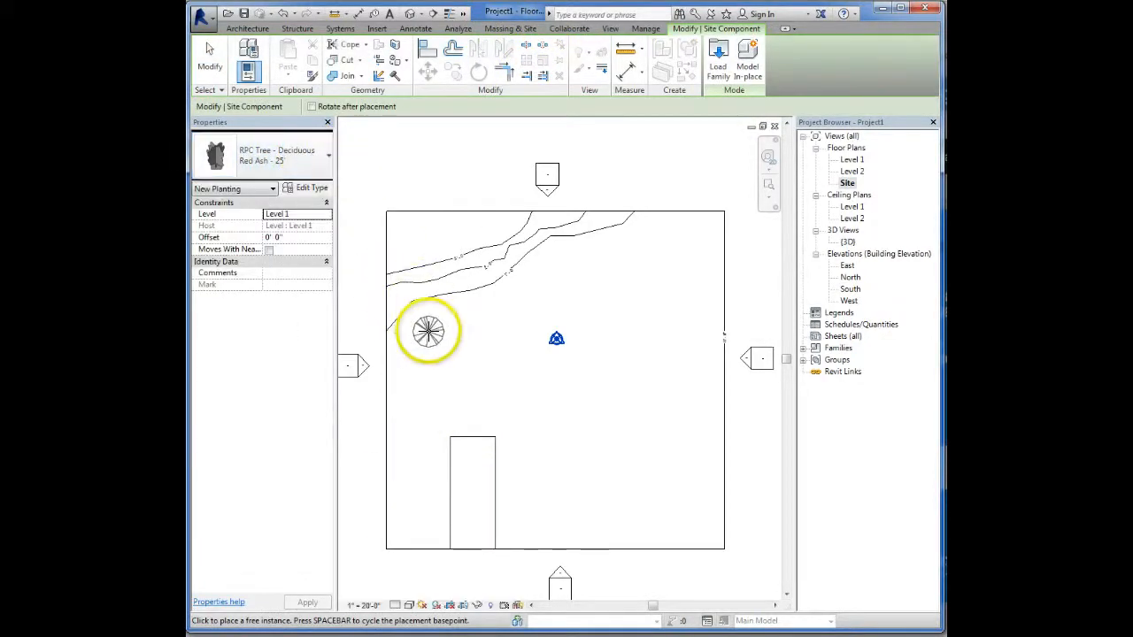
left_click(429, 332)
left_click(416, 444)
left_click(354, 254)
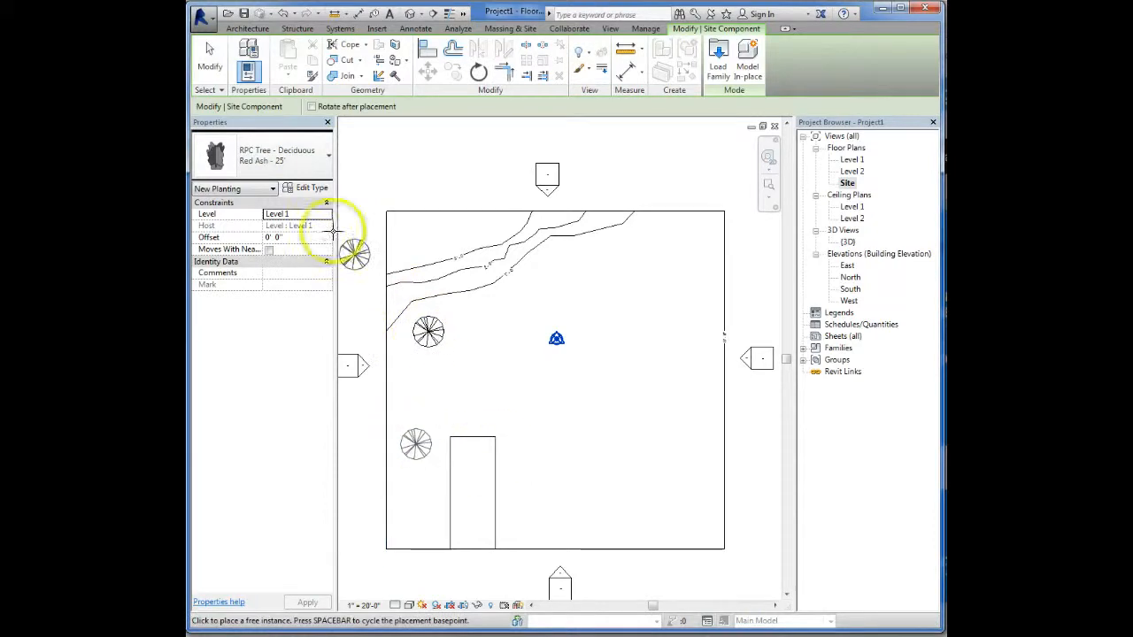
- Place a Fraxinus - 18' deciduous tree in the southeast part of the lot
left_click(297, 175)
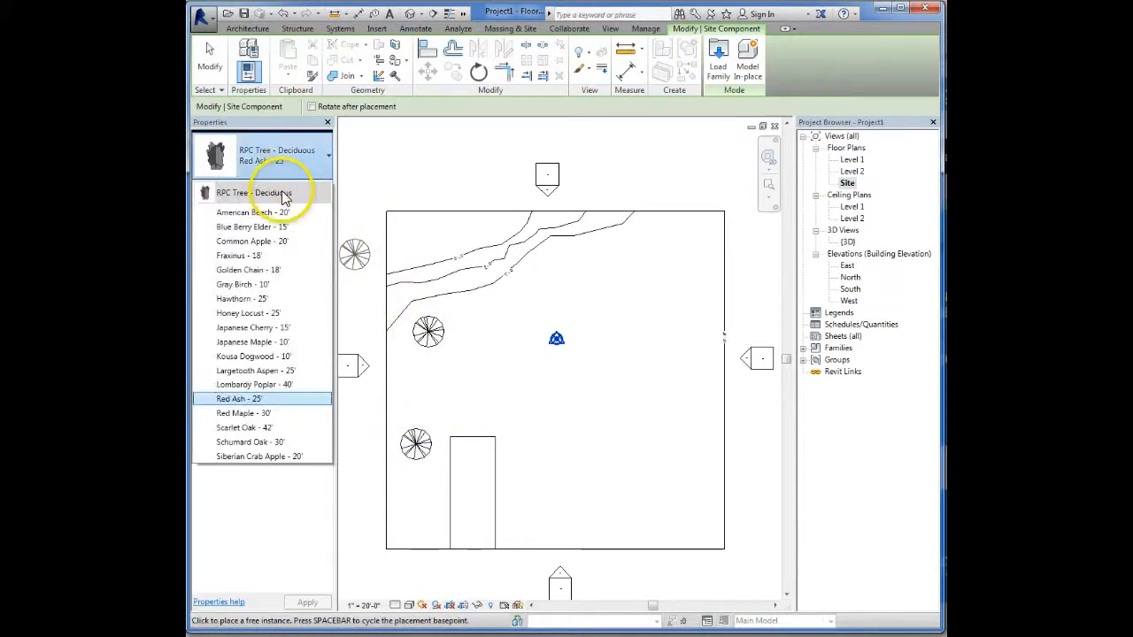
left_click(270, 253)
left_click(616, 473)
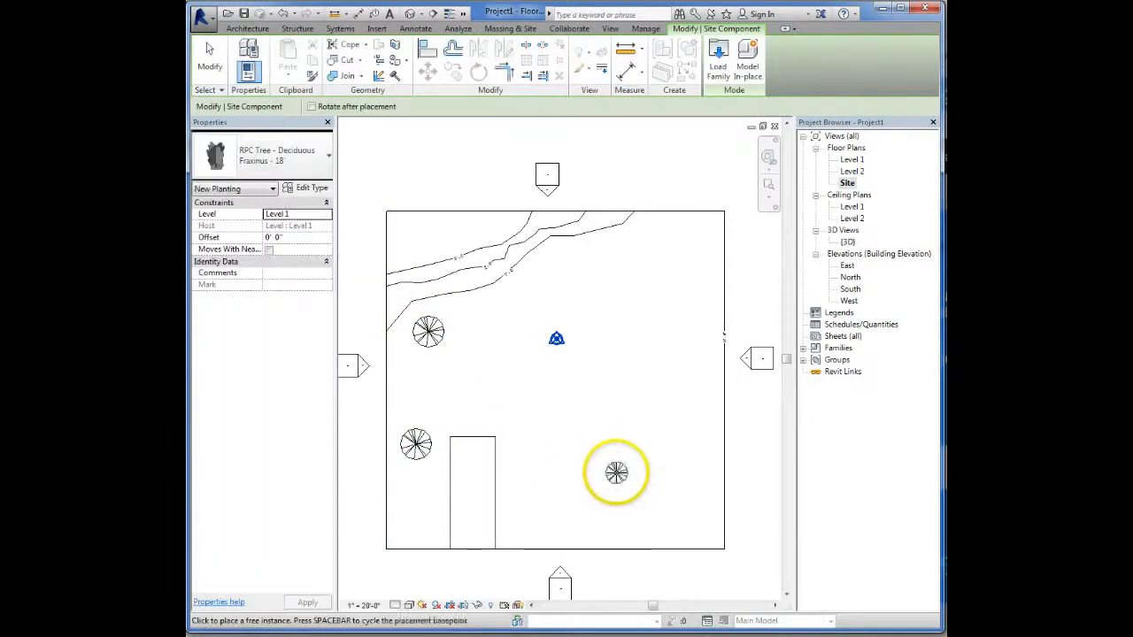
- Place a Red Maple - 30' deciduous tree in the east part of the lot, northeast of the Fraxinus
left_click(292, 172)
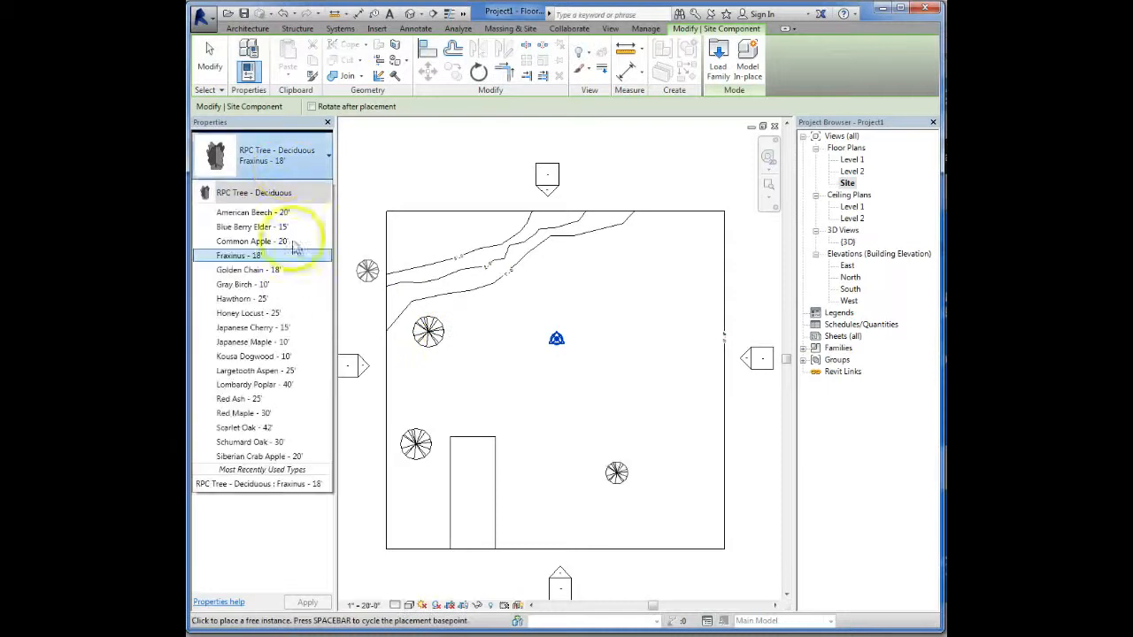
left_click(256, 413)
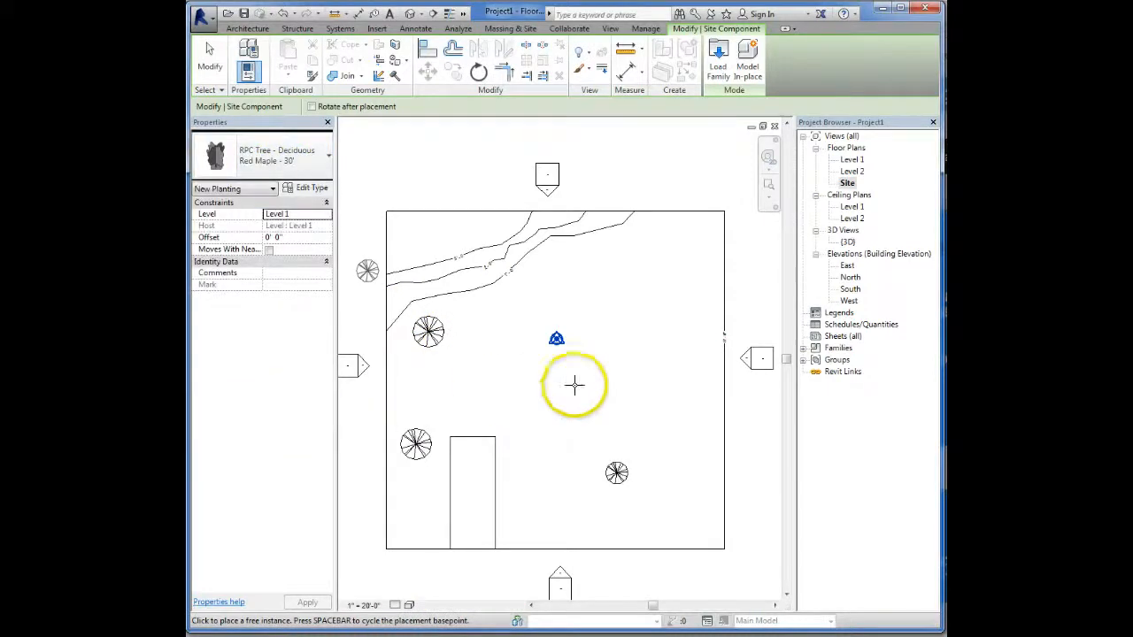
left_click(663, 388)
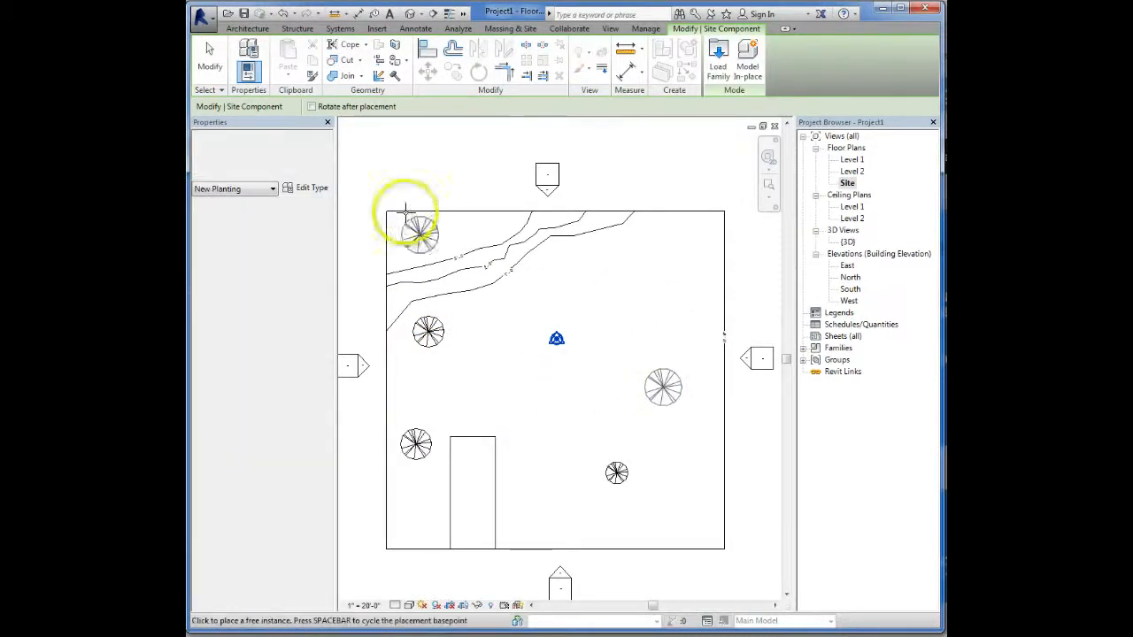
- Place a Schumard Oak - 30' deciduous tree in the northeast part of the lot and finish placing site components
left_click(265, 152)
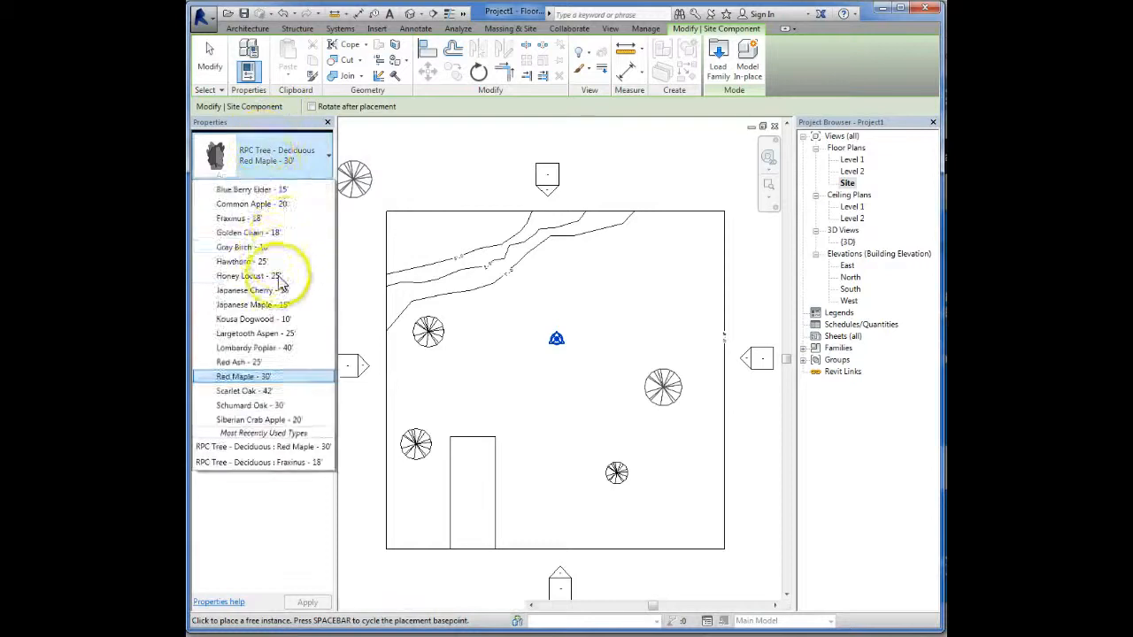
scroll(286, 278, "up", 1)
left_click(254, 441)
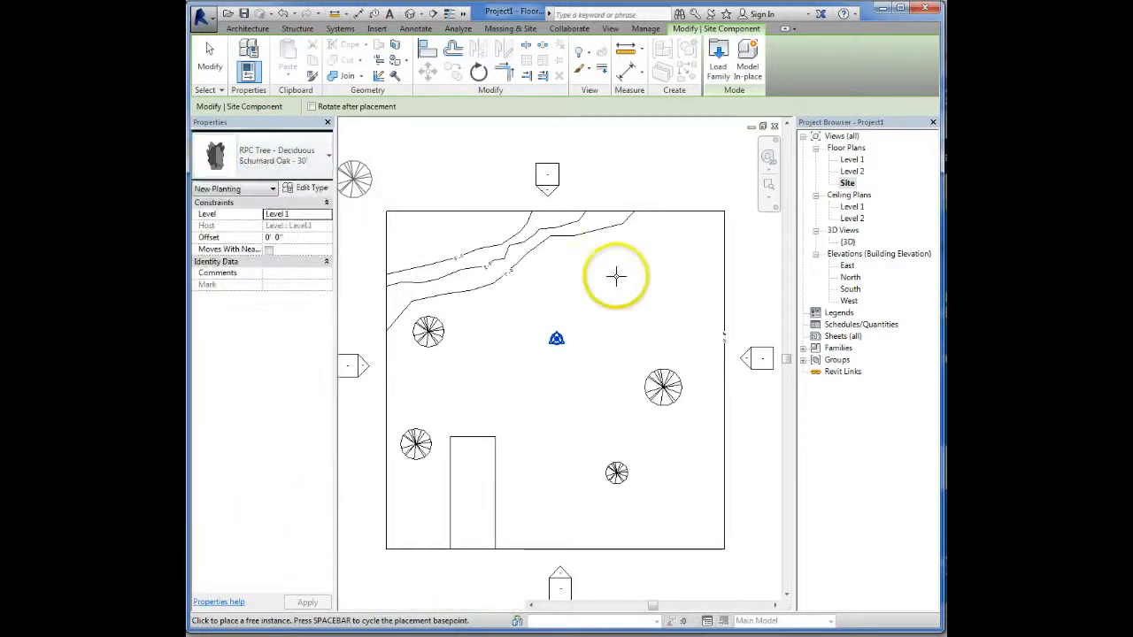
key("Escape")
key("Return")
left_click(681, 269)
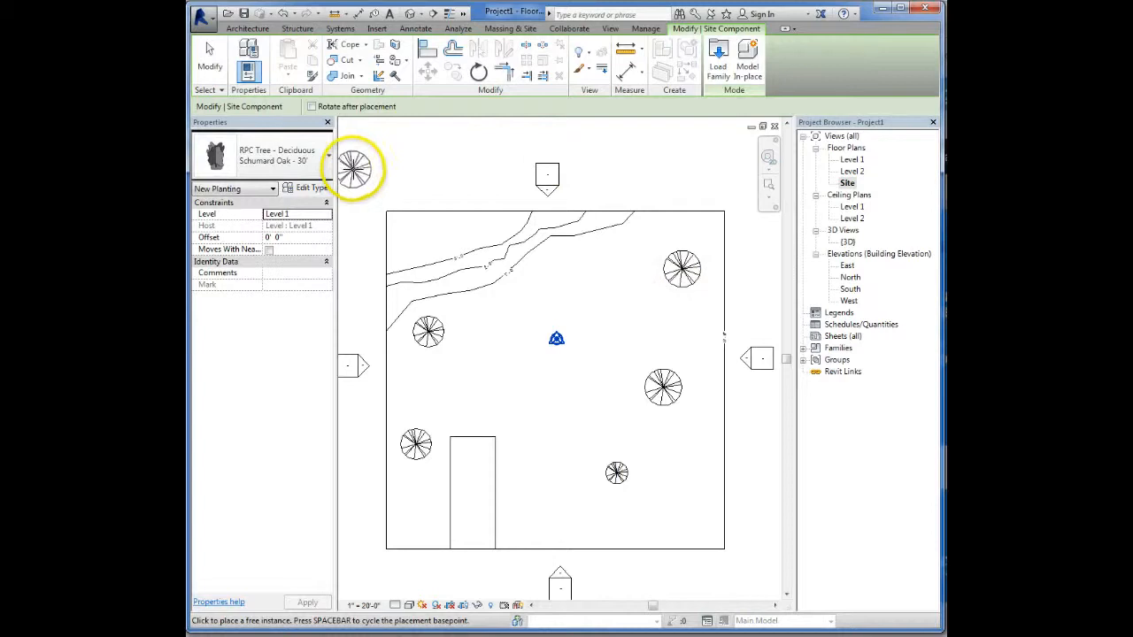
key("Escape")
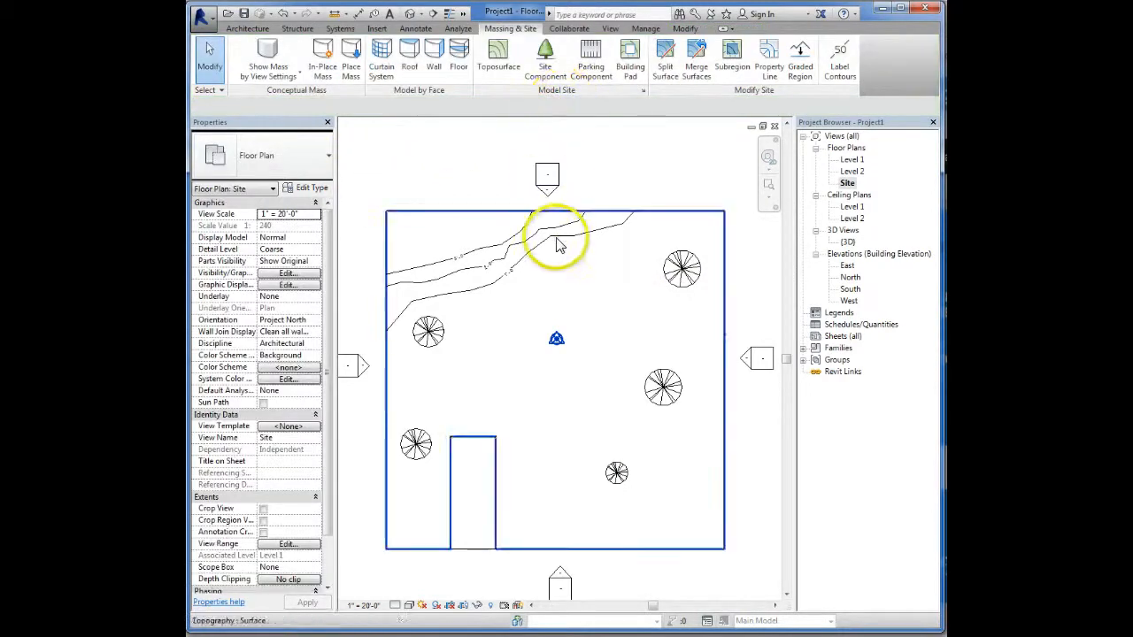
- Open the {3D} view and examine the placed trees on the toposurface, including a close look at the Schumard Oak
double_click(848, 242)
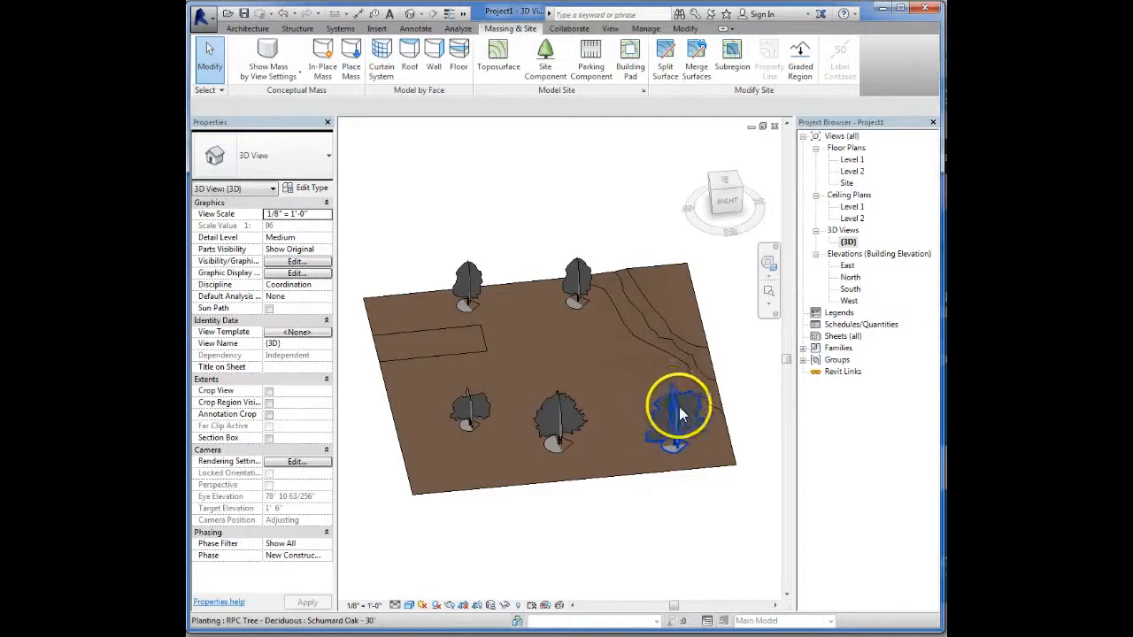
scroll(682, 414, "up", 5)
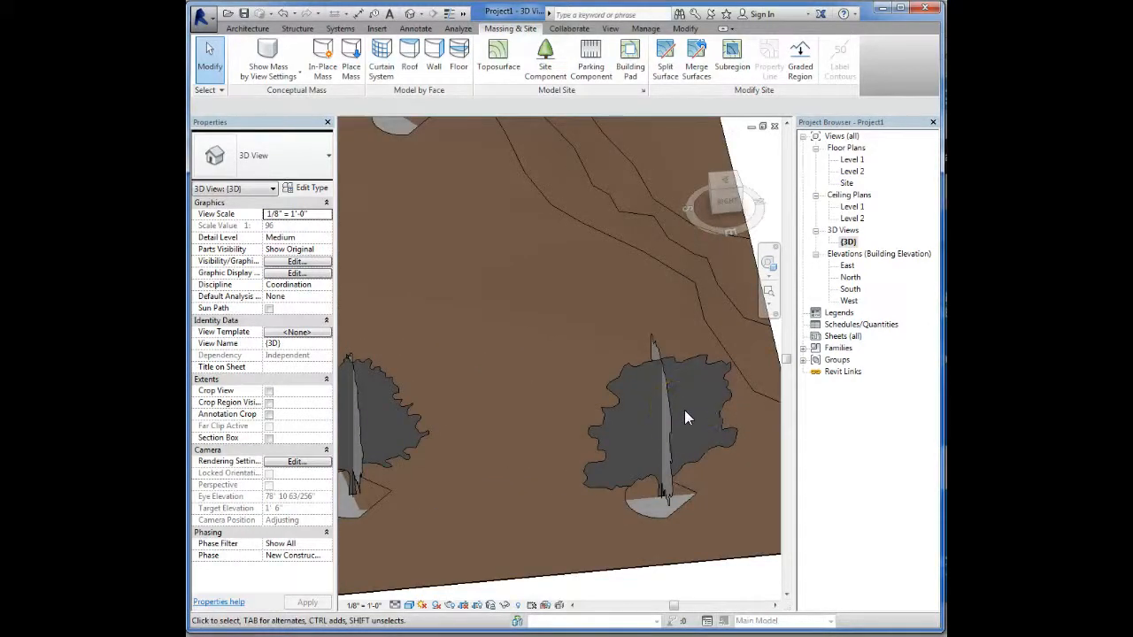
left_click(692, 391)
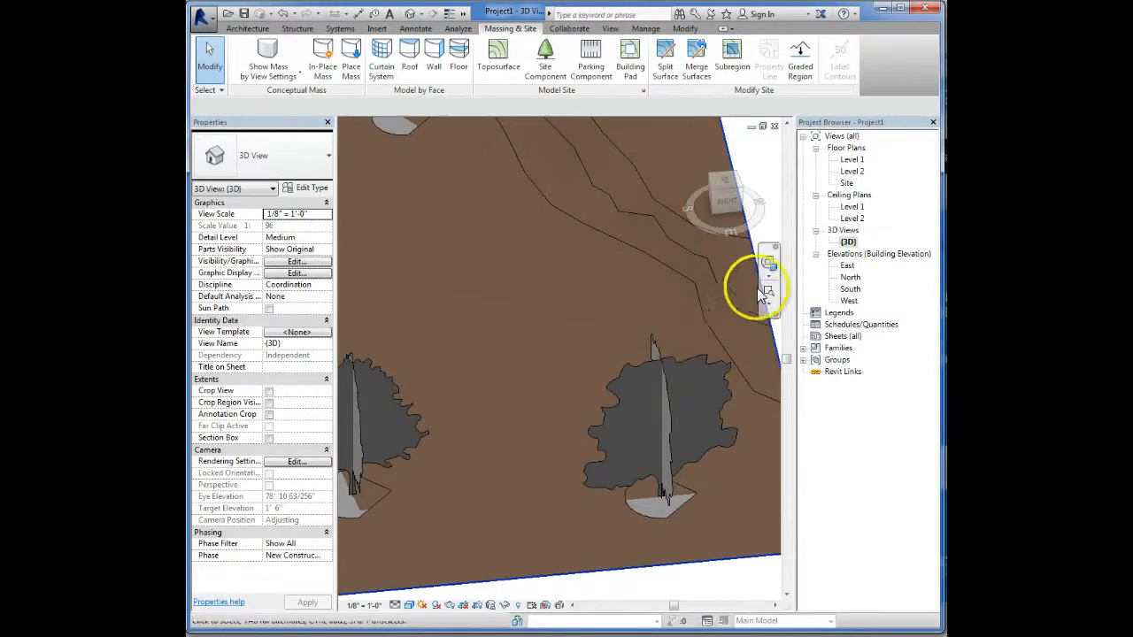
scroll(744, 301, "down", 5)
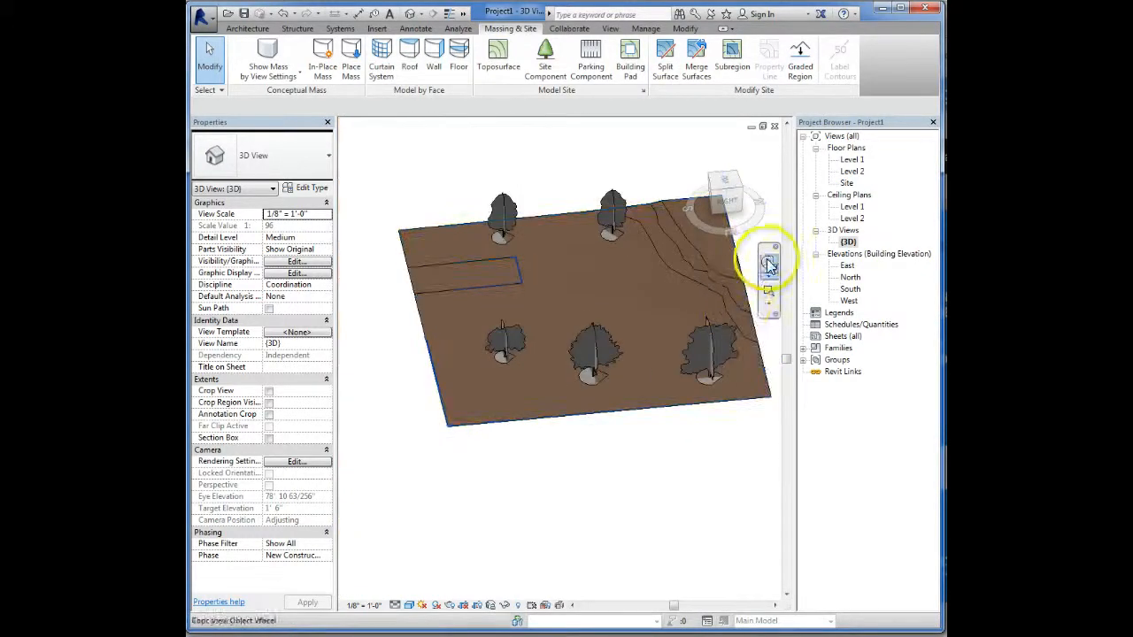